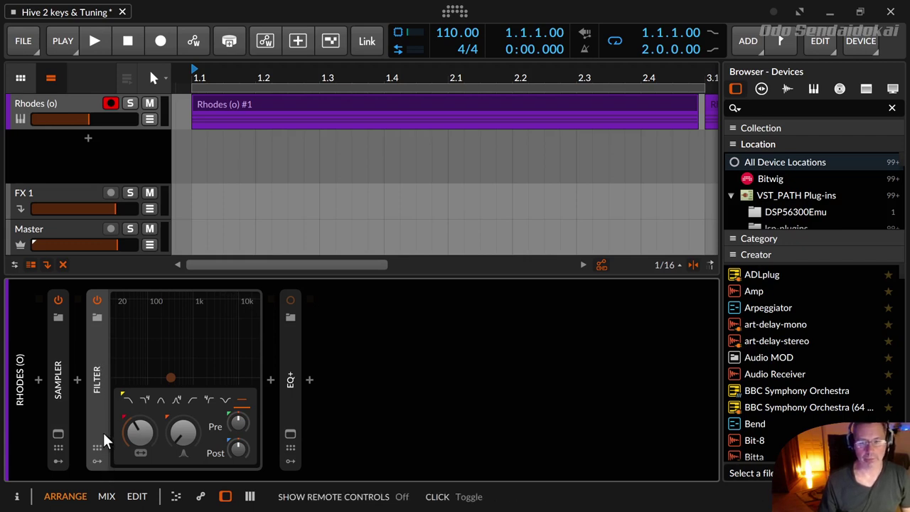
# - Explore the Filter device: toggle its power, preview presets, control pages and modulator slots
pyautogui.click(96, 300)
pyautogui.click(97, 301)
pyautogui.click(96, 319)
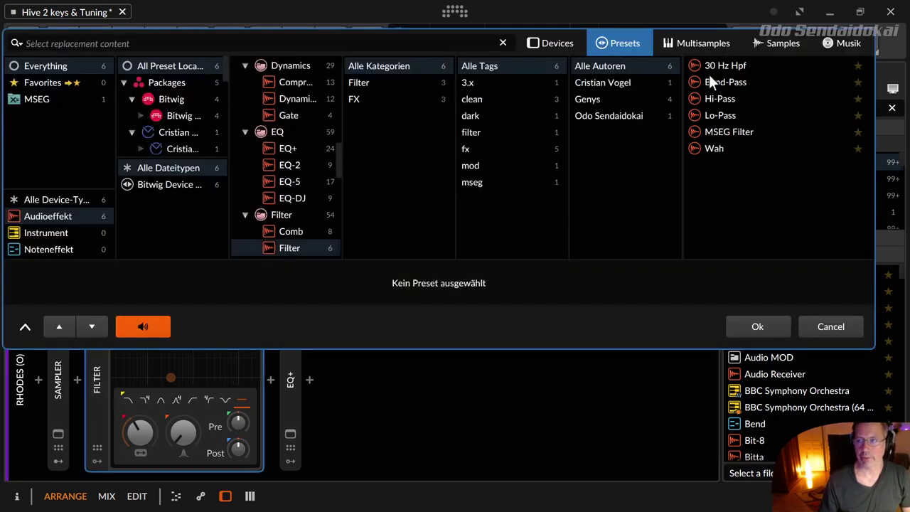
pyautogui.click(330, 368)
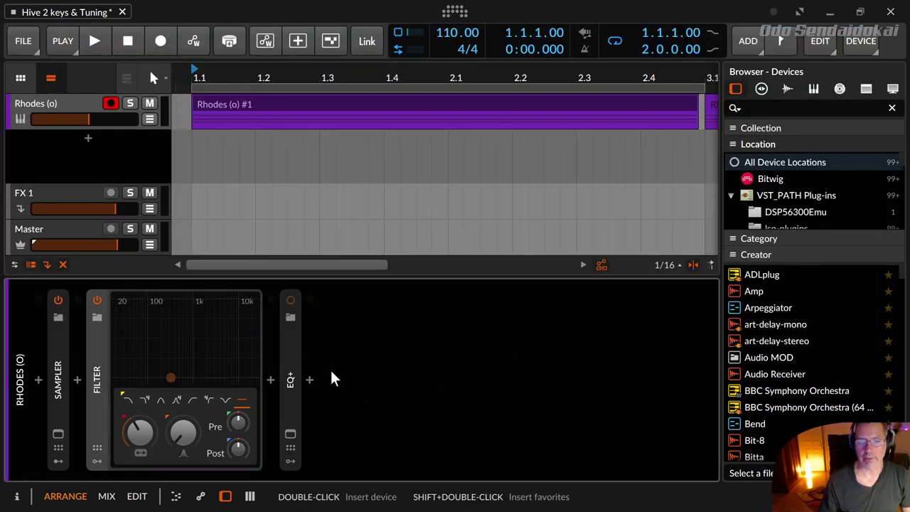
pyautogui.click(98, 449)
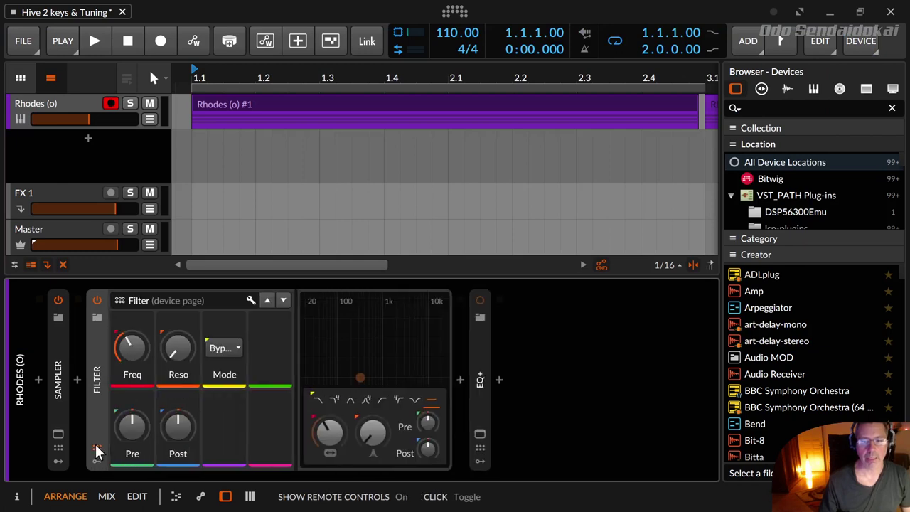
pyautogui.click(159, 303)
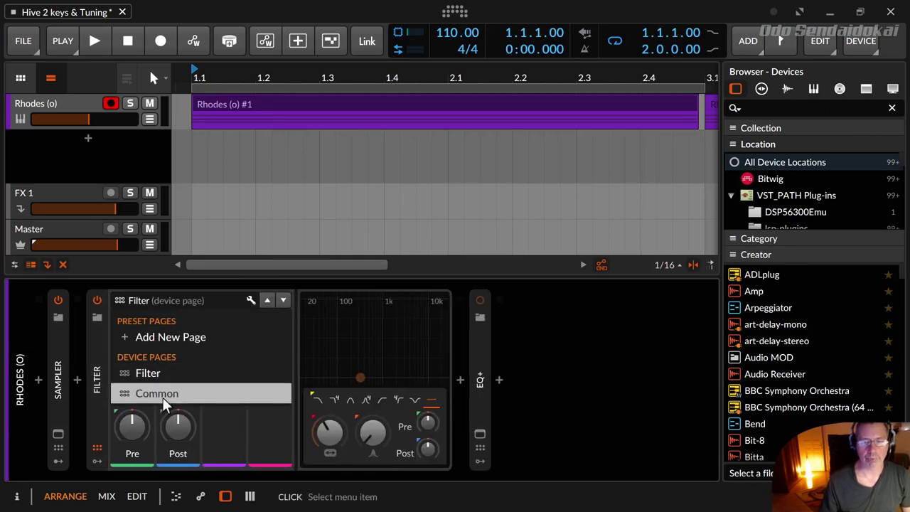
pyautogui.click(253, 301)
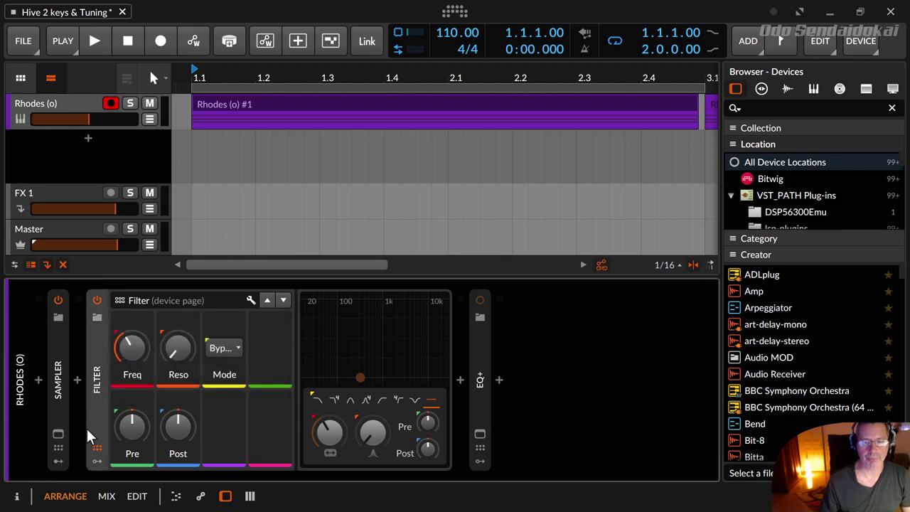
pyautogui.click(95, 458)
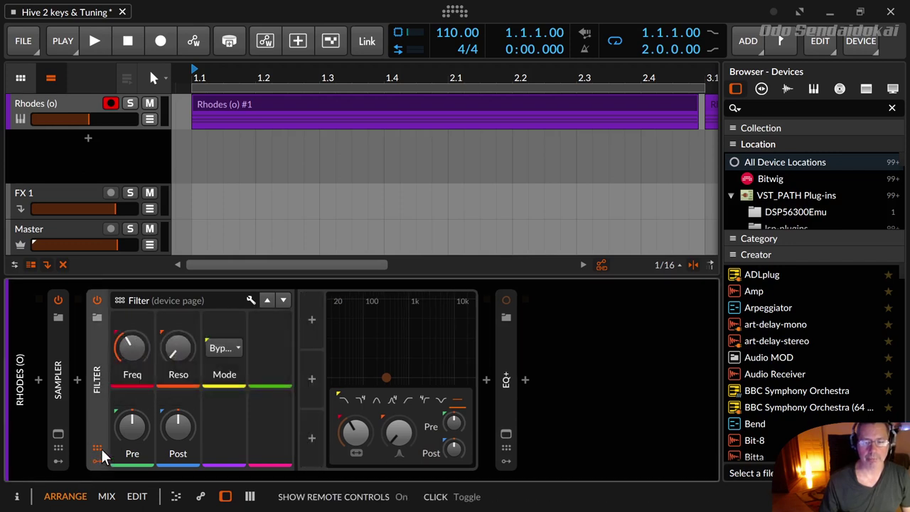
pyautogui.click(101, 447)
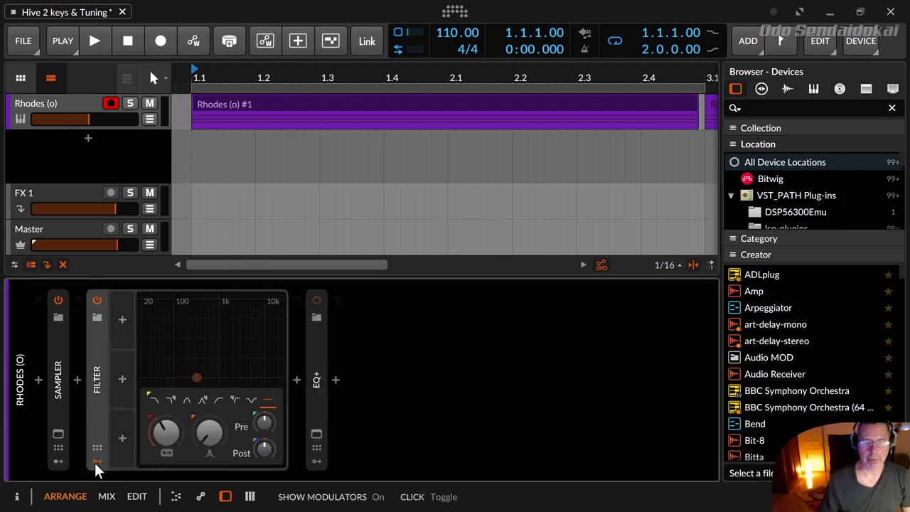
pyautogui.click(98, 455)
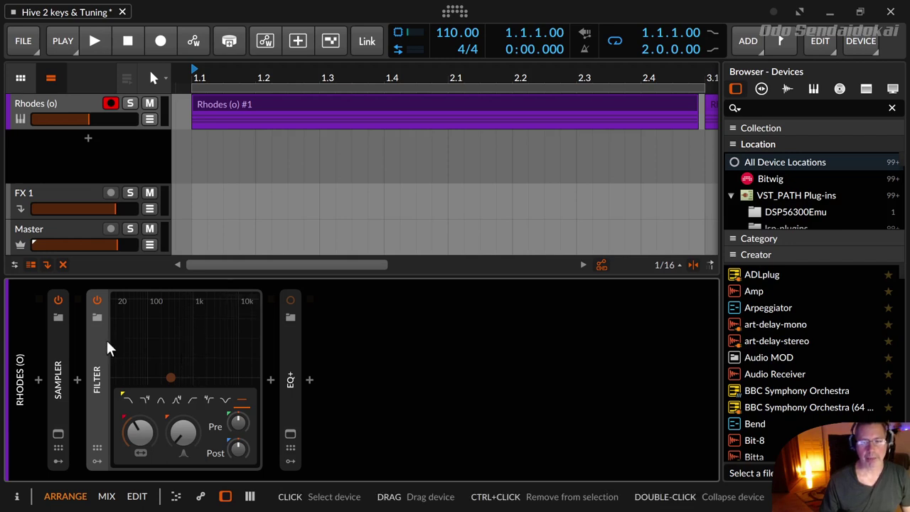
# - Lower the Filter frequency to about 190 Hz and its resonance to about 23%
pyautogui.moveTo(140, 432); pyautogui.dragTo(182, 434)
pyautogui.moveTo(163, 344); pyautogui.dragTo(128, 345)
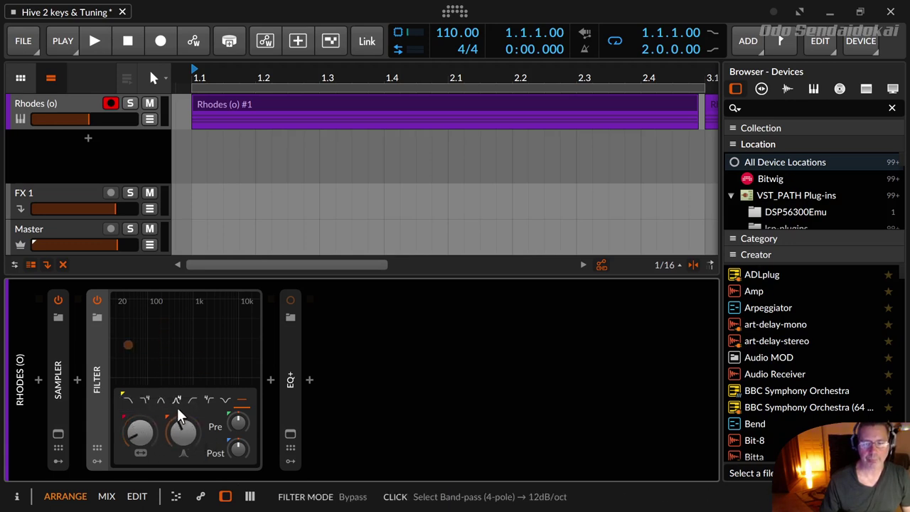
pyautogui.moveTo(183, 432); pyautogui.dragTo(183, 445)
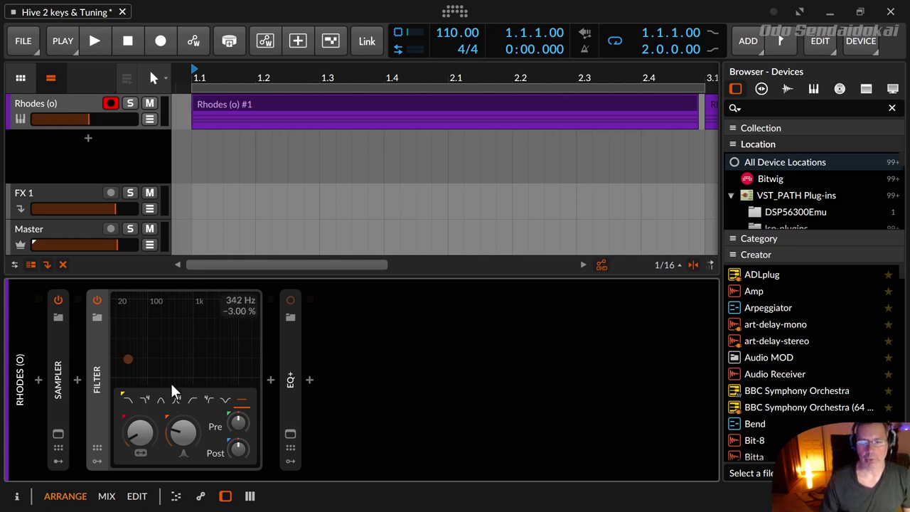
# - Play and stop the Rhodes part to watch the live spectrum, then set the Filter to Bypass
pyautogui.click(102, 40)
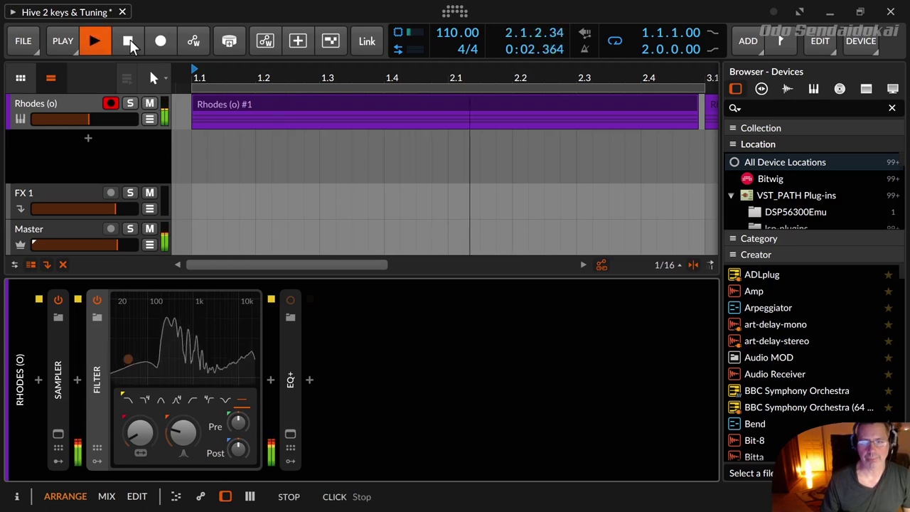
pyautogui.click(129, 41)
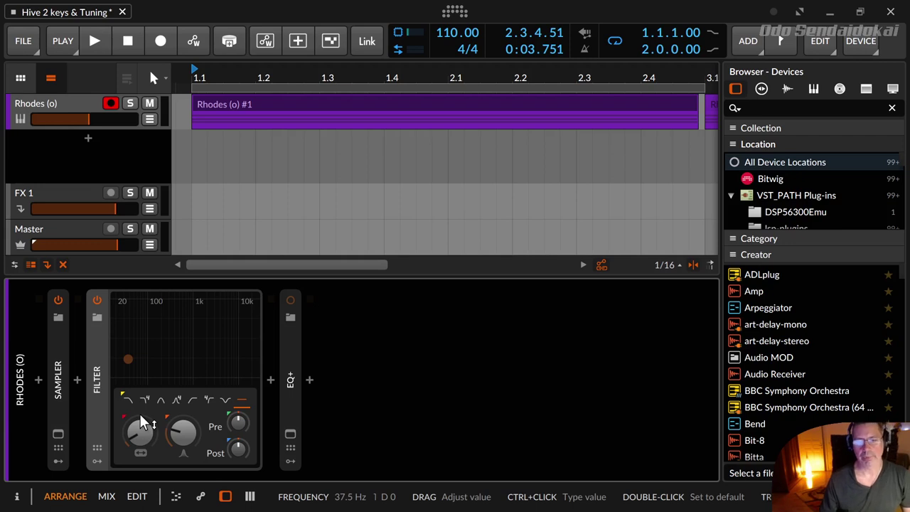
pyautogui.click(243, 404)
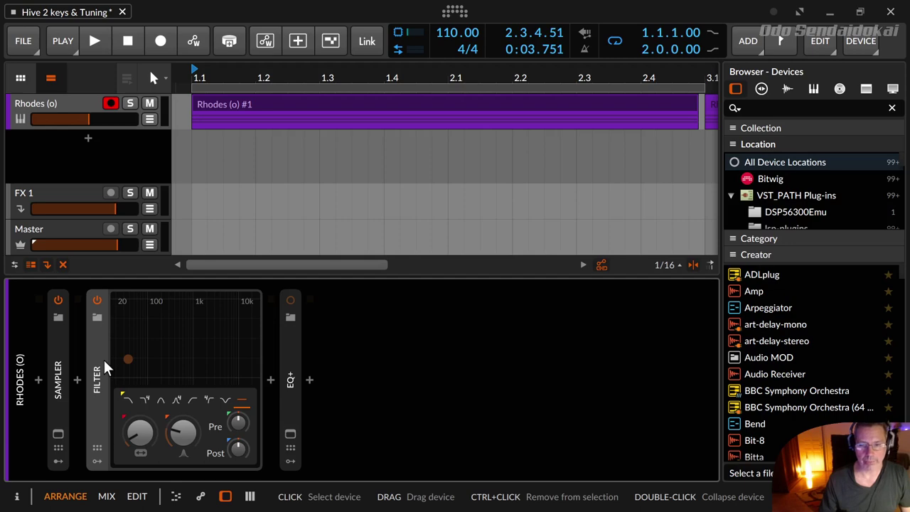
# - Open the Filter's F1 help overview and scroll through it
pyautogui.press('F1')
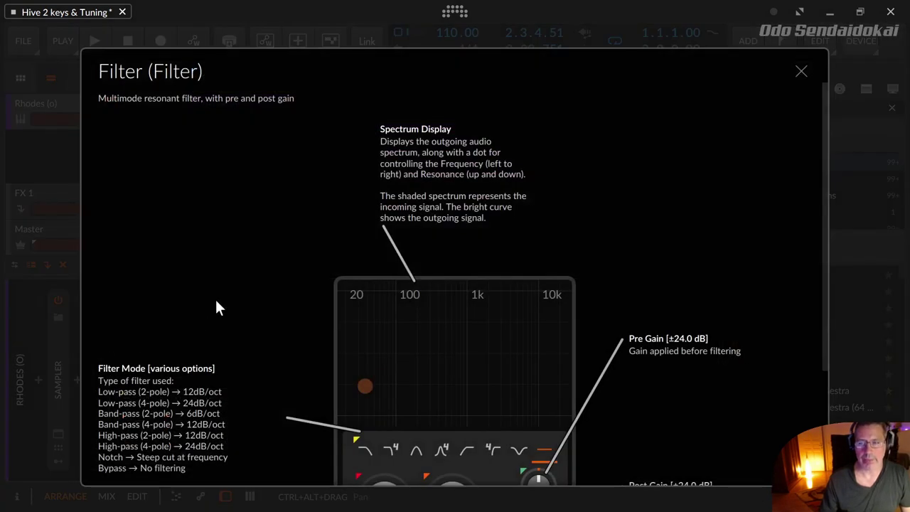
pyautogui.scroll(-3, 216, 300)
pyautogui.scroll(3, 217, 307)
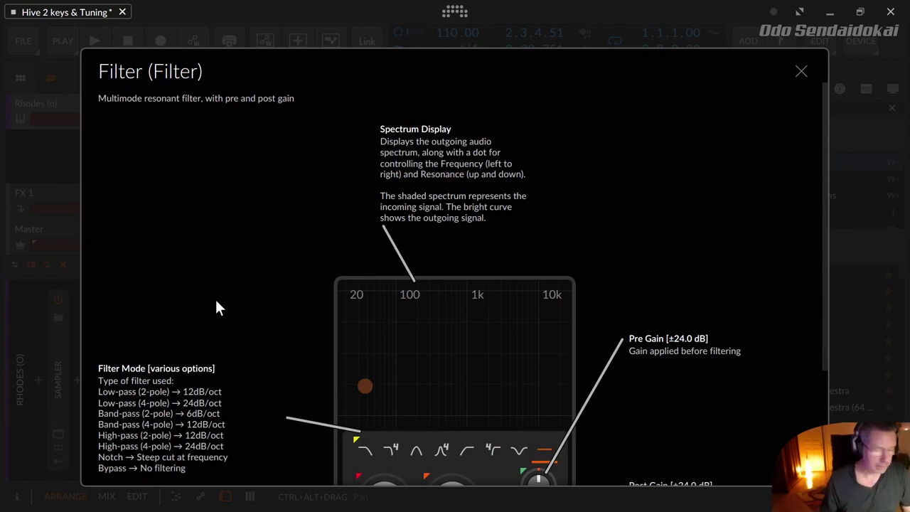
pyautogui.scroll(-3, 217, 307)
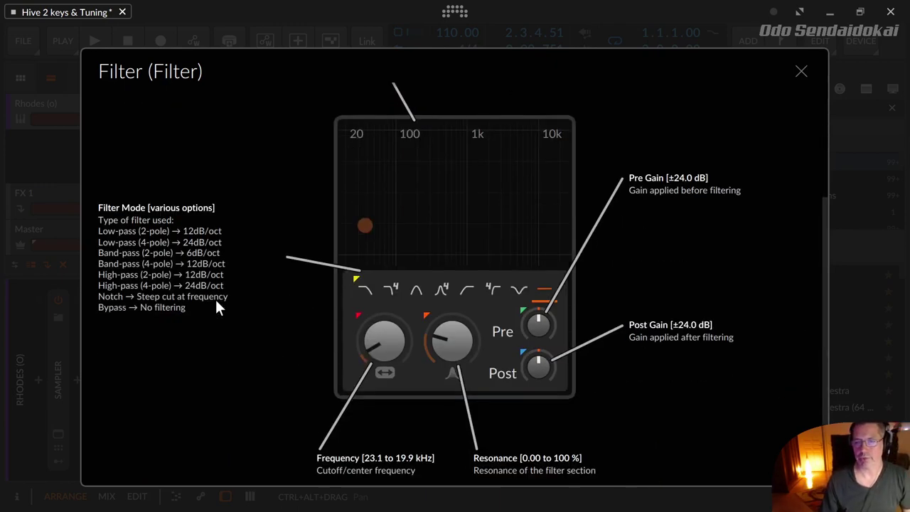
pyautogui.scroll(3, 216, 301)
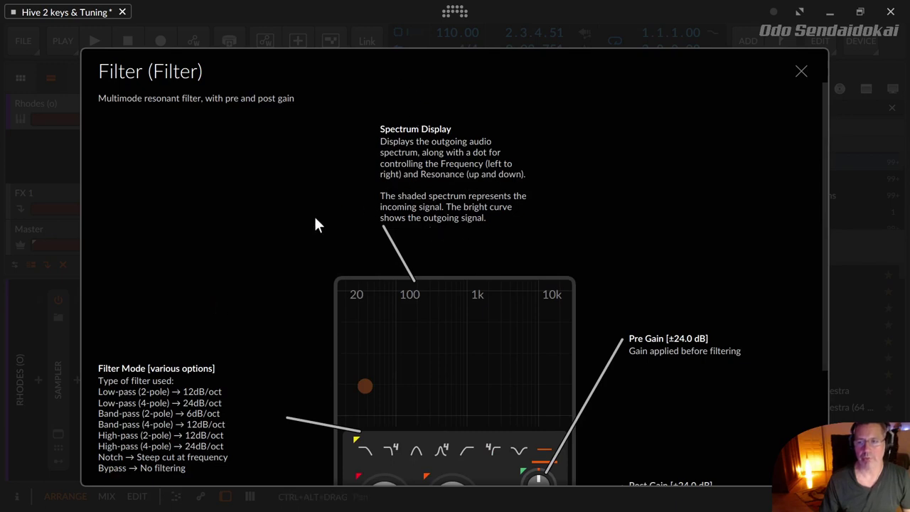
pyautogui.scroll(-3, 315, 216)
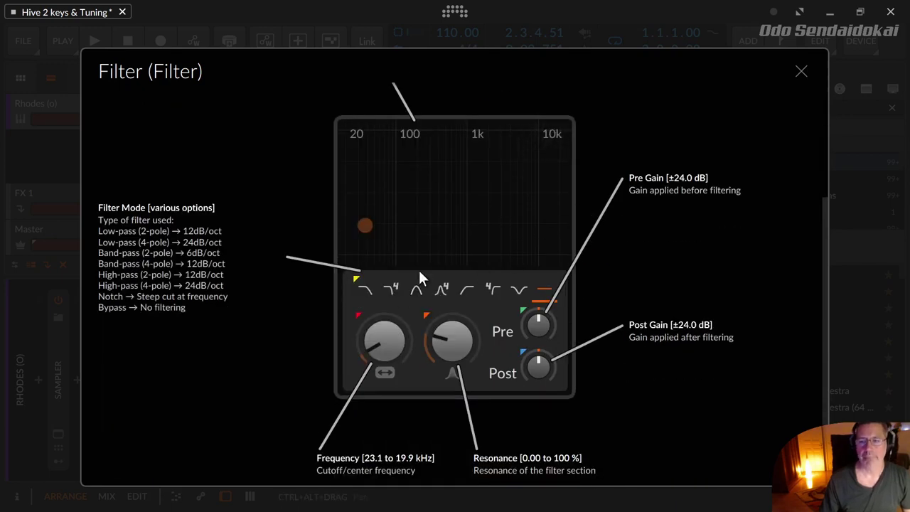
# - Sweep the Filter frequency, bring resonance down to 8.57%, and close the help overview
pyautogui.moveTo(379, 338)
pyautogui.mouseDown()
pyautogui.moveTo(380, 270)
pyautogui.moveTo(379, 339)
pyautogui.mouseUp()
pyautogui.moveTo(444, 337)
pyautogui.mouseDown()
pyautogui.moveTo(444, 285)
pyautogui.moveTo(448, 338)
pyautogui.mouseUp()
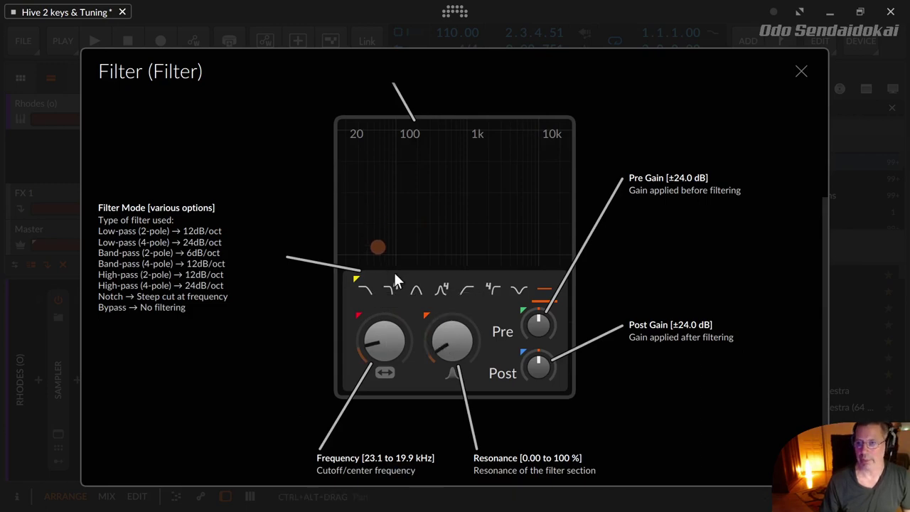
pyautogui.press('Escape')
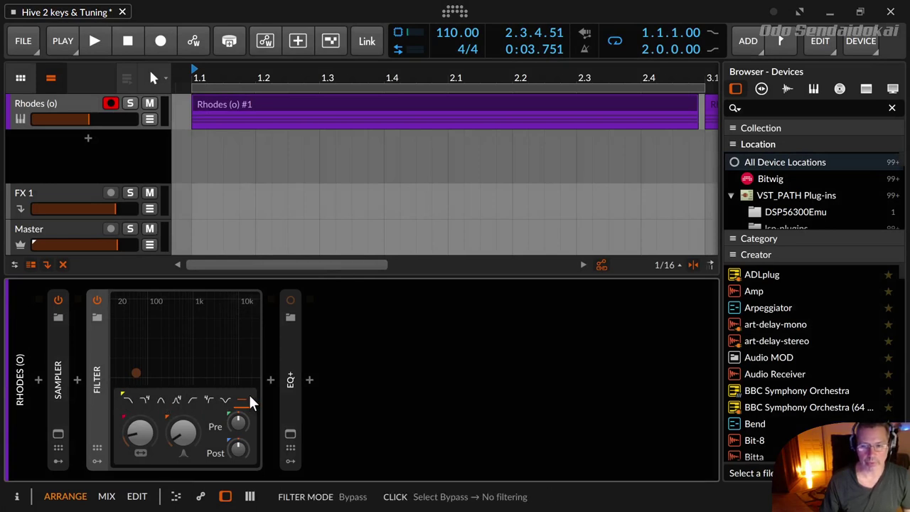
# - Select the Low-pass 2-pole mode in the Rhodes Filter's mode row
pyautogui.click(127, 402)
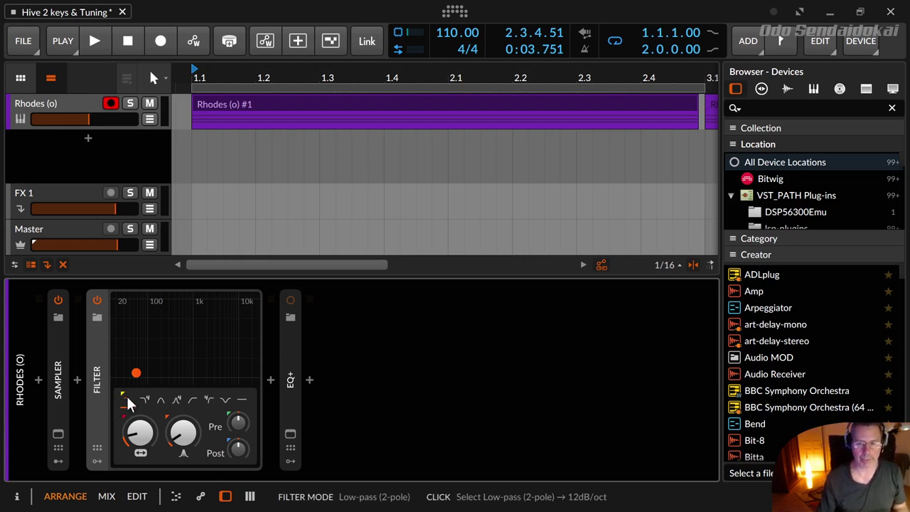
# - Expand and power on EQ+, then drag in a High-cut 2 band and sweep its frequency
pyautogui.click(288, 384)
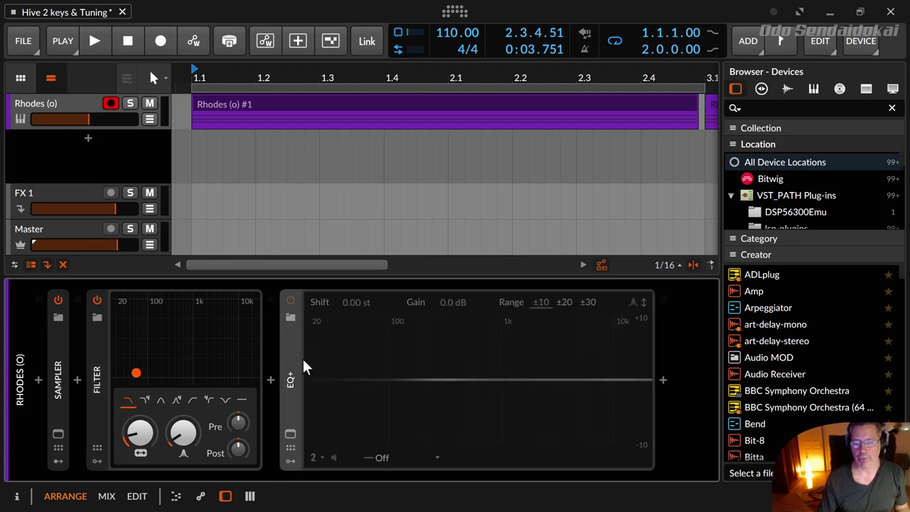
pyautogui.click(288, 301)
pyautogui.click(288, 300)
pyautogui.click(288, 300)
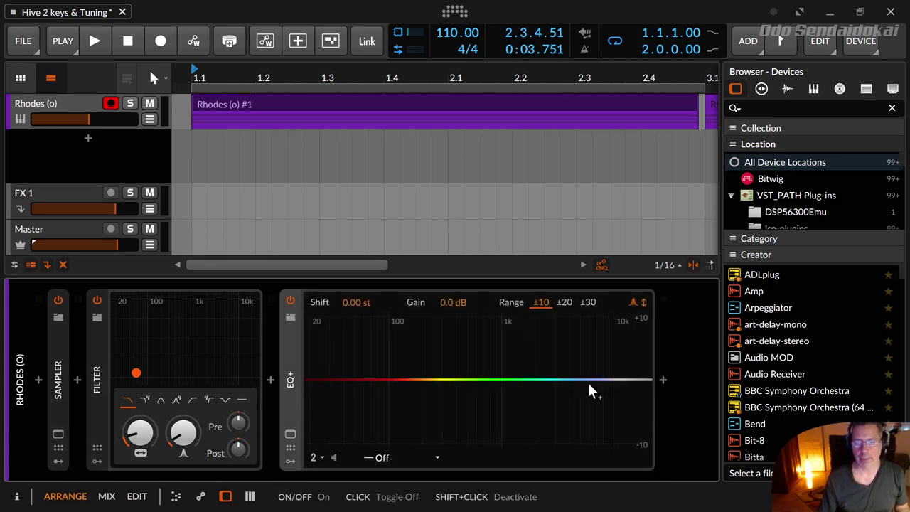
pyautogui.moveTo(634, 384); pyautogui.dragTo(585, 380)
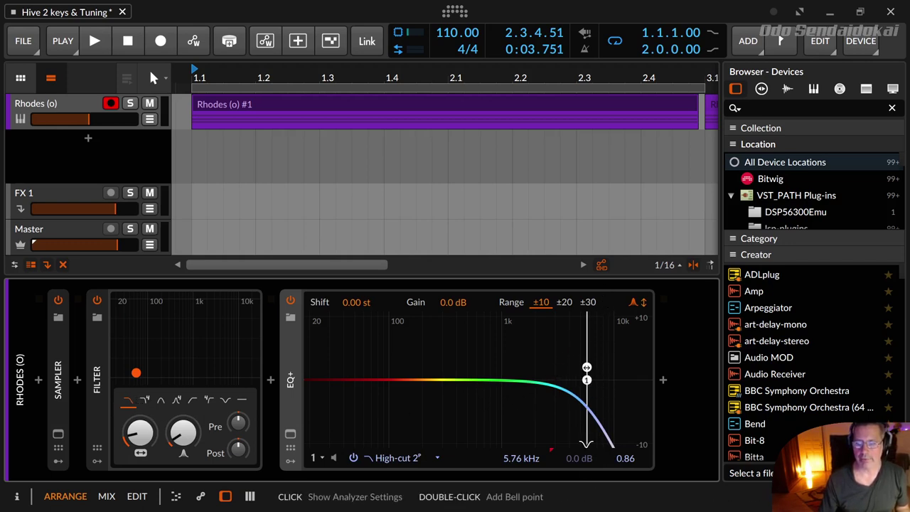
pyautogui.moveTo(522, 459)
pyautogui.mouseDown()
pyautogui.moveTo(523, 511)
pyautogui.moveTo(523, 474)
pyautogui.mouseUp()
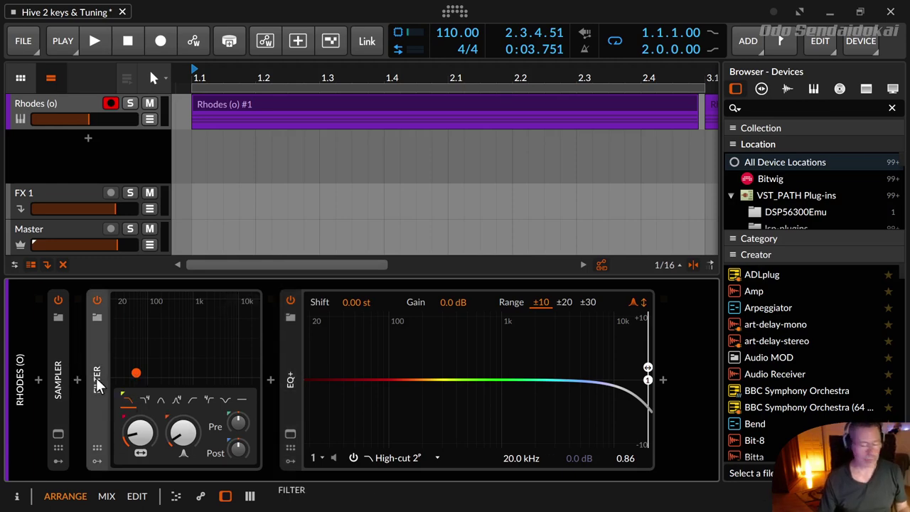
# - Open the Filter's F1 help overview, scroll it, and close it again
pyautogui.press('F1')
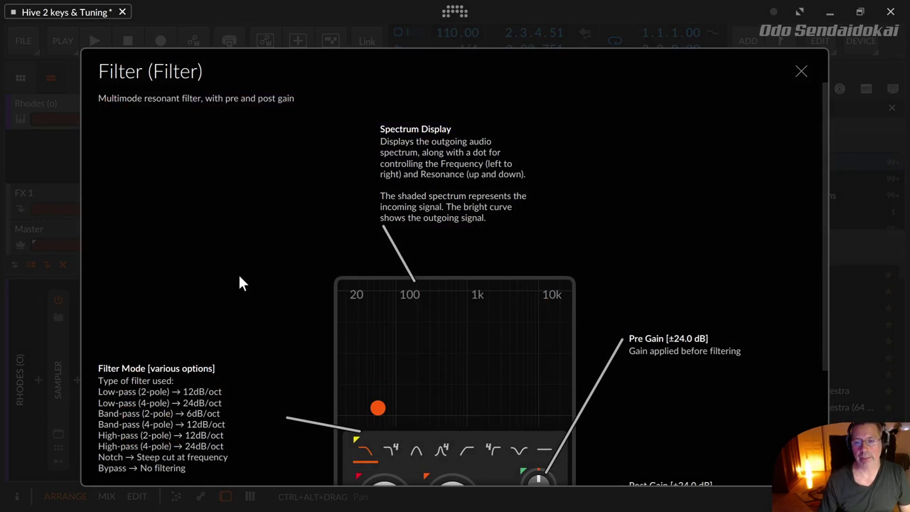
pyautogui.scroll(-3, 242, 274)
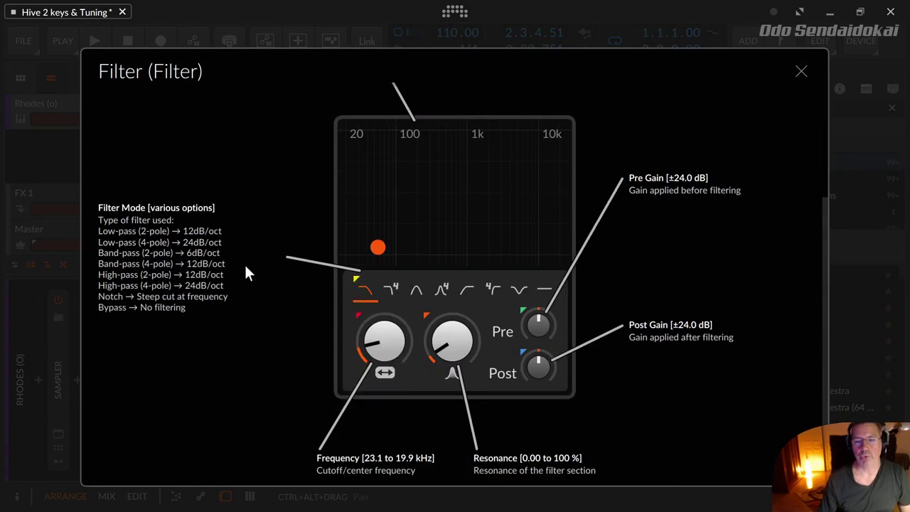
pyautogui.click(195, 233)
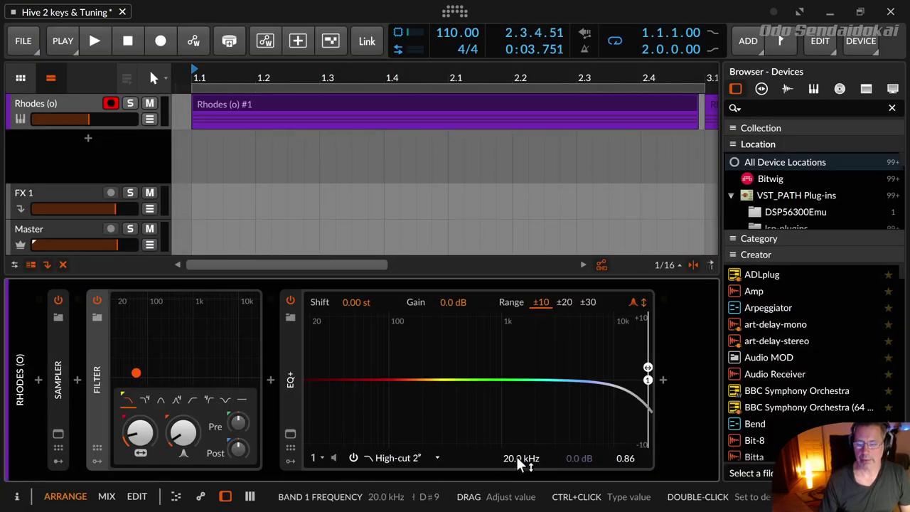
# - Drop the EQ+ High-cut 2 band to 5.76 kHz and open the band-type list
pyautogui.moveTo(518, 461); pyautogui.dragTo(517, 496)
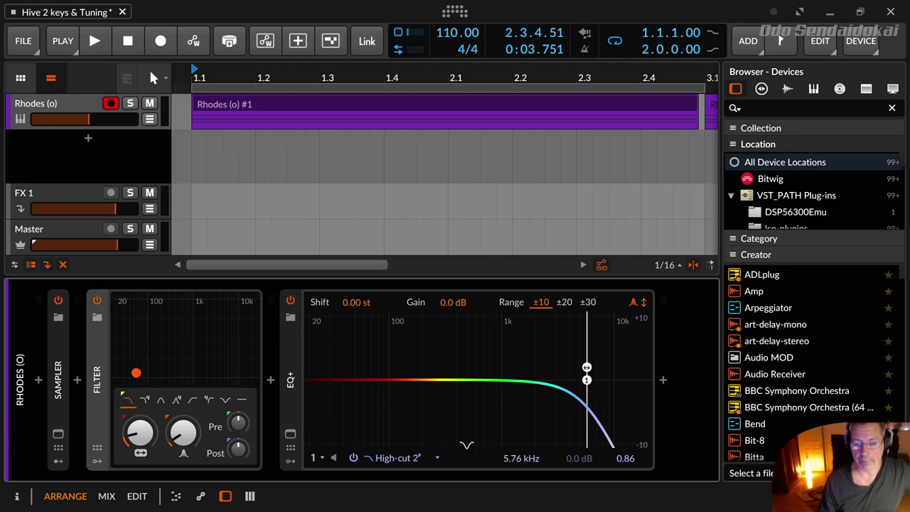
pyautogui.click(388, 458)
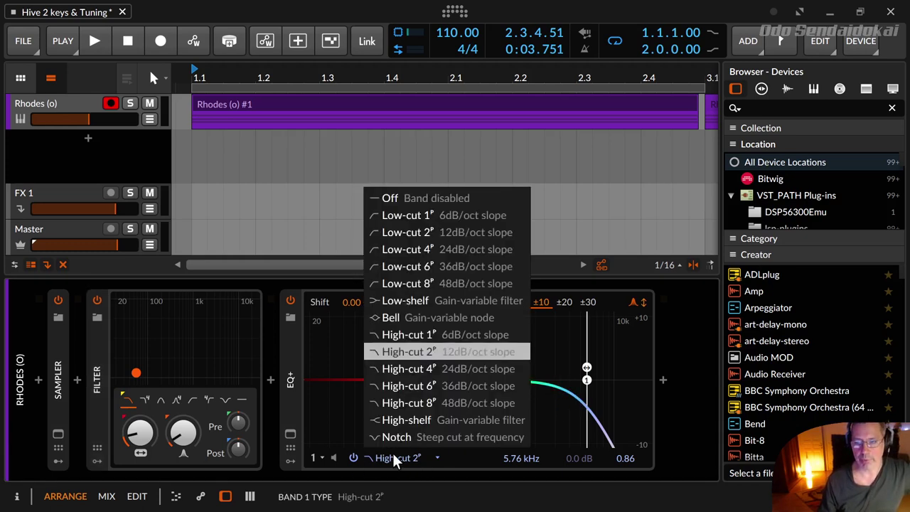
# - Try High-cut 4, 8 and 2 slopes on the EQ+ band, finishing on High-cut 8
pyautogui.click(466, 368)
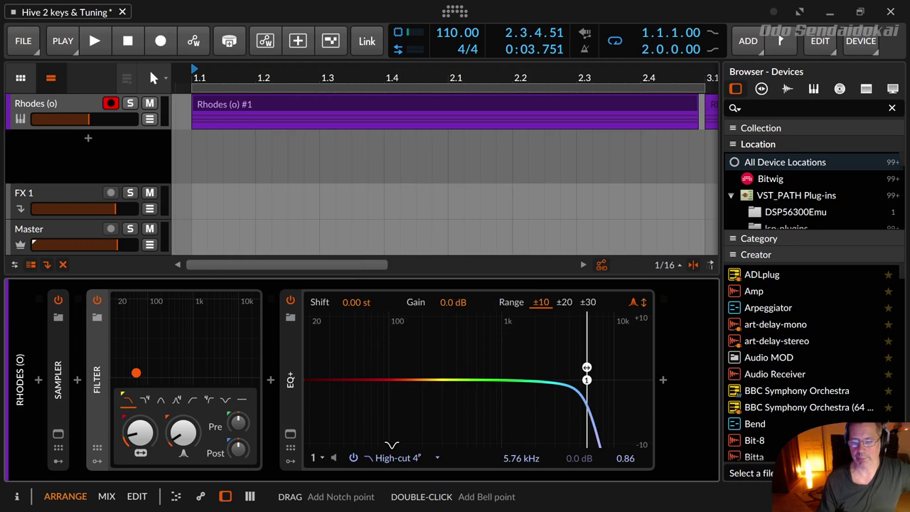
pyautogui.click(398, 456)
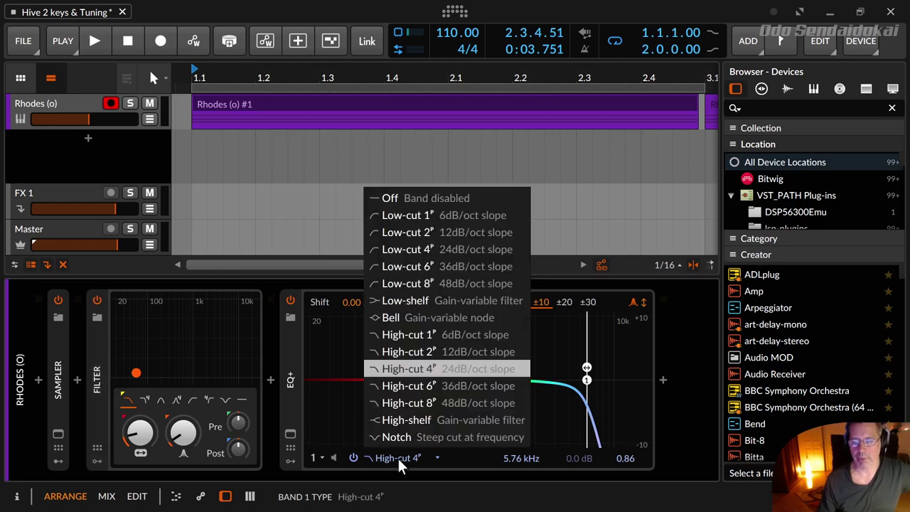
pyautogui.click(406, 403)
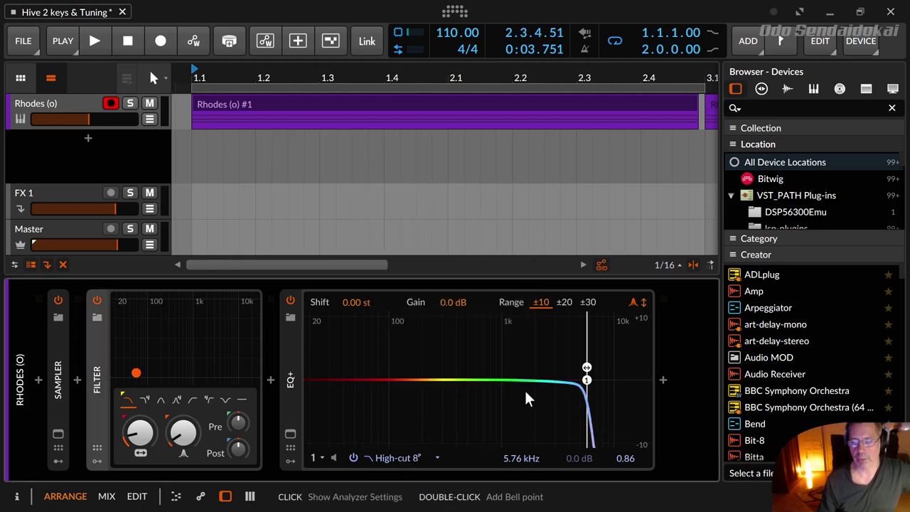
pyautogui.click(384, 458)
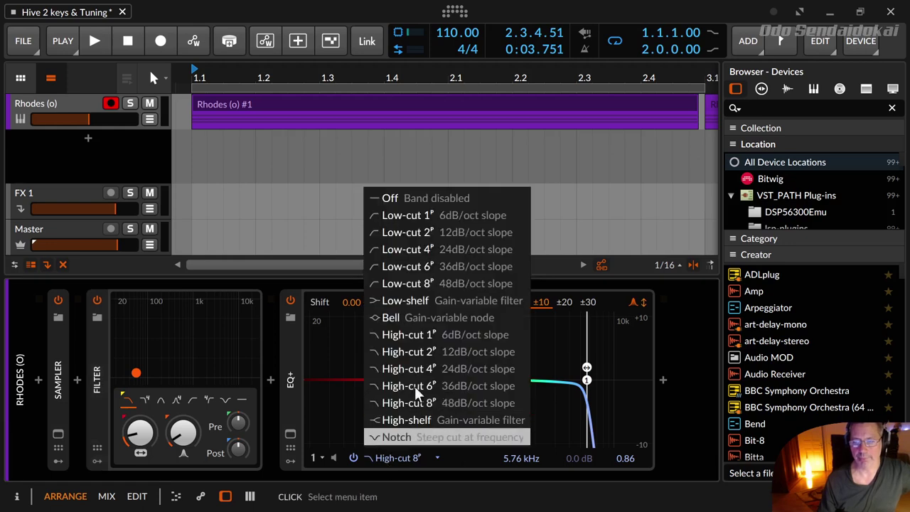
pyautogui.click(416, 350)
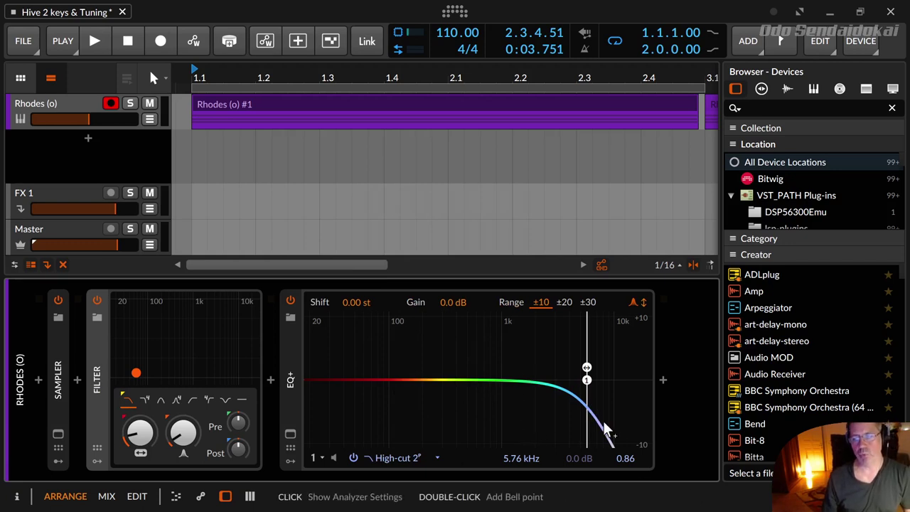
pyautogui.click(416, 455)
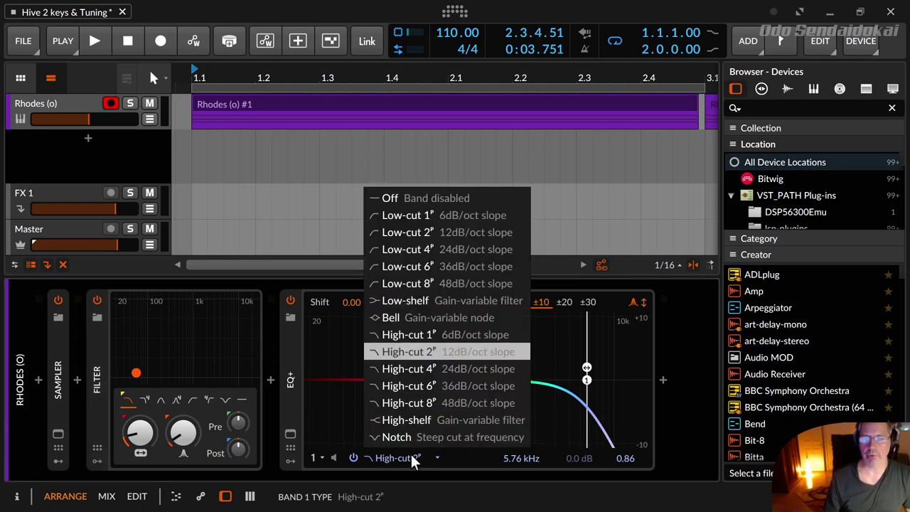
pyautogui.click(433, 403)
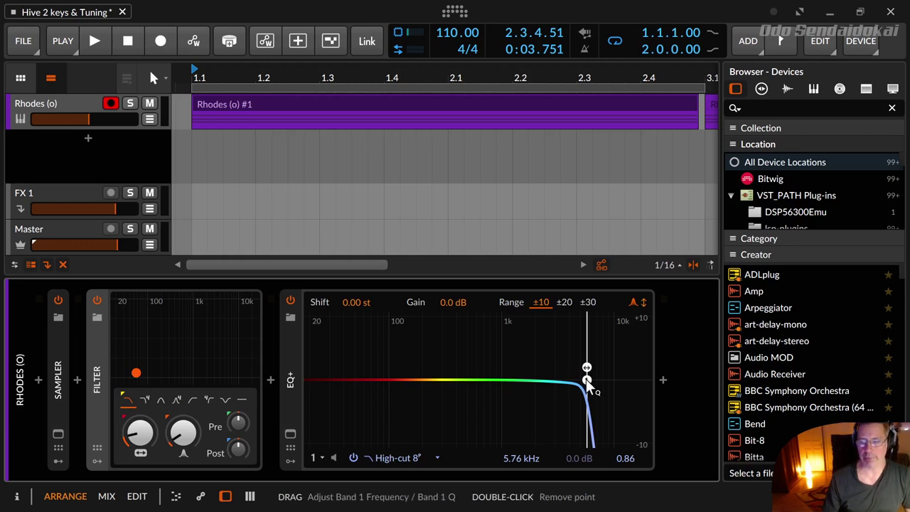
# - Add a low-cut band, remove the High-cut 8 band, and add a gentler high-cut near 3.59 kHz
pyautogui.moveTo(313, 389); pyautogui.dragTo(515, 392)
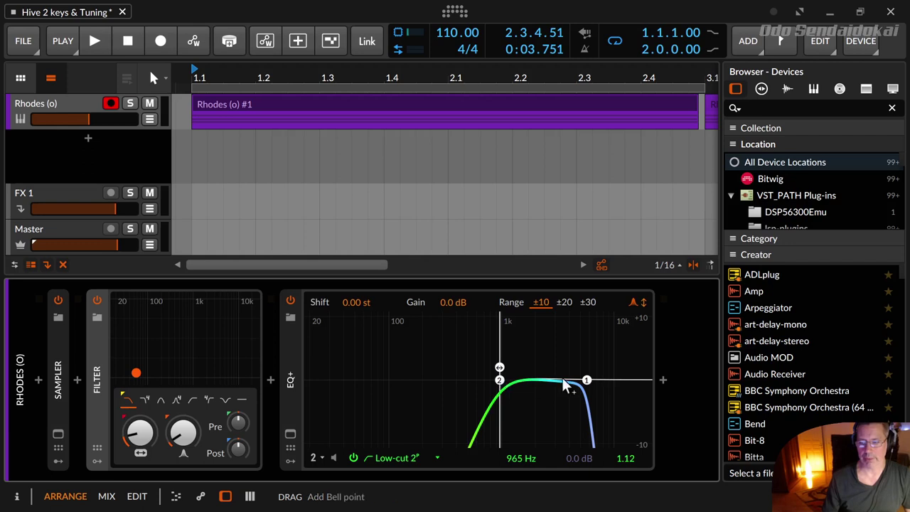
pyautogui.click(587, 377)
pyautogui.doubleClick(587, 378)
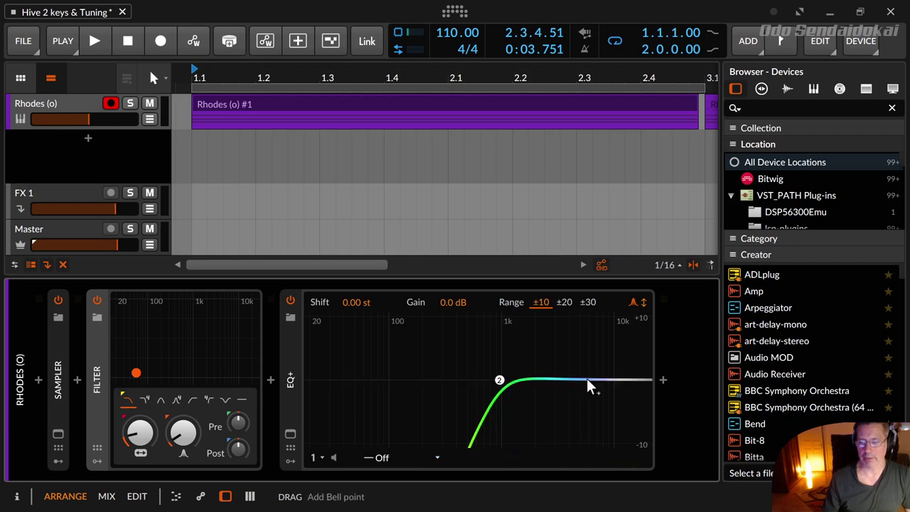
pyautogui.moveTo(650, 388); pyautogui.dragTo(549, 378)
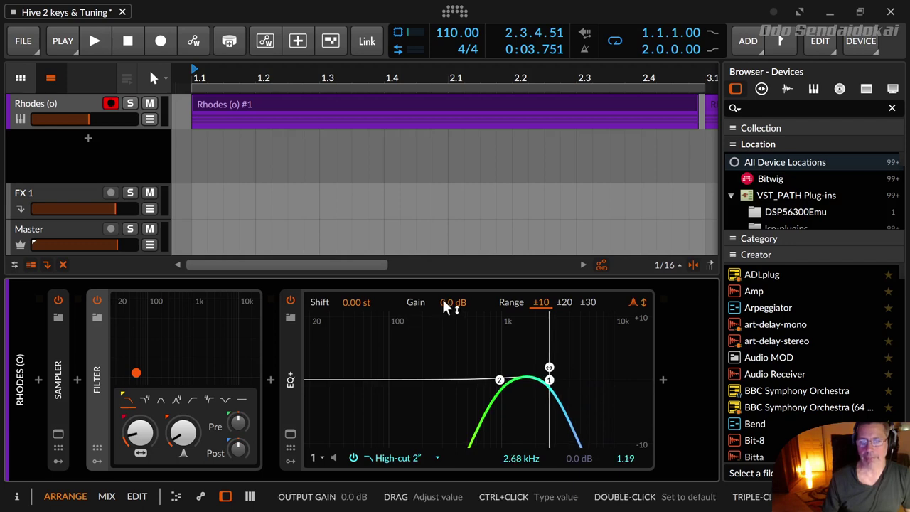
# - Shift the EQ curve to −35.03 st, delete band 1, and set the low-cut to about 1.6 kHz
pyautogui.moveTo(343, 298); pyautogui.dragTo(344, 376)
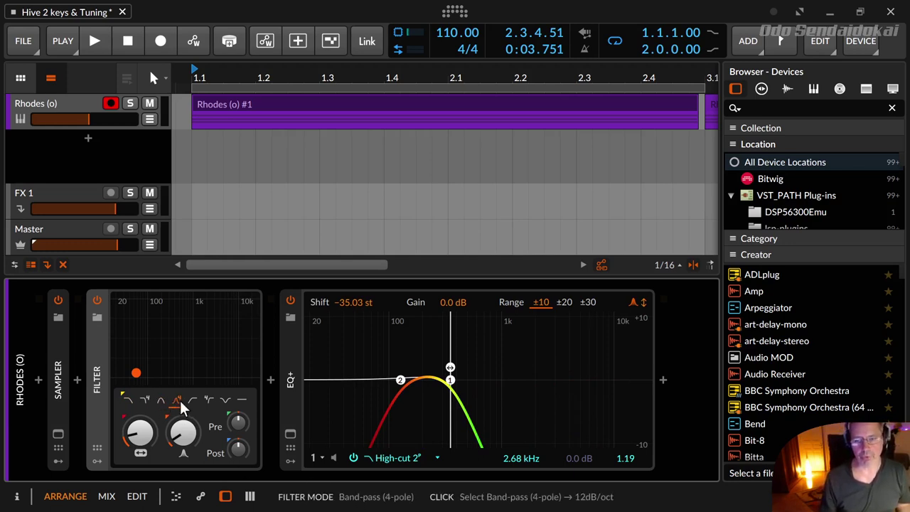
pyautogui.moveTo(400, 380); pyautogui.dragTo(443, 368)
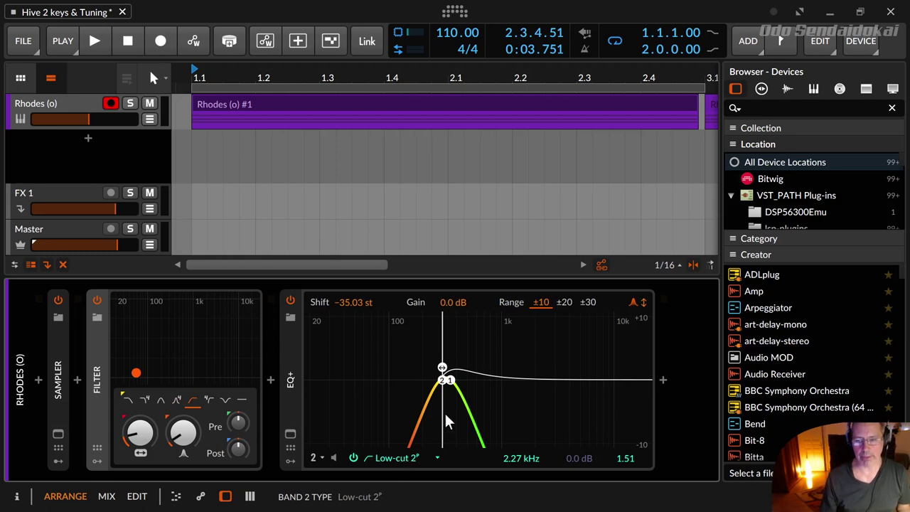
pyautogui.doubleClick(449, 381)
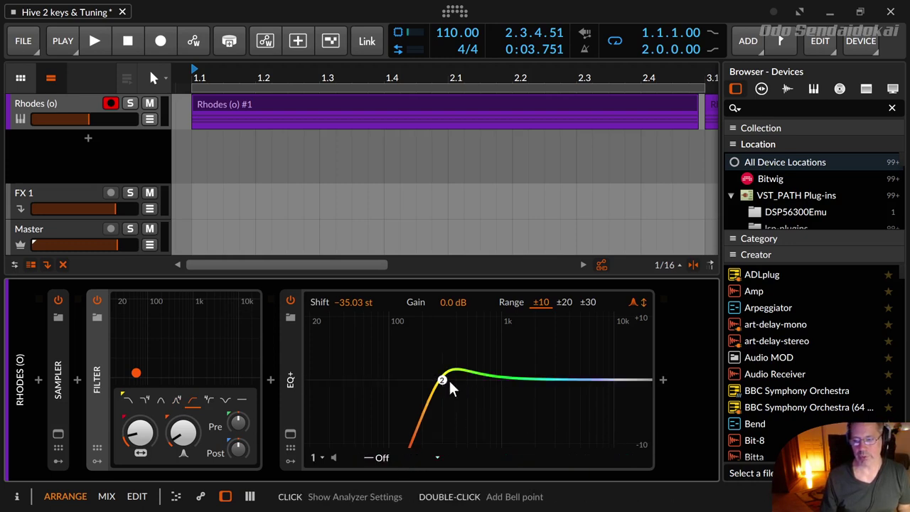
pyautogui.moveTo(441, 377); pyautogui.dragTo(423, 406)
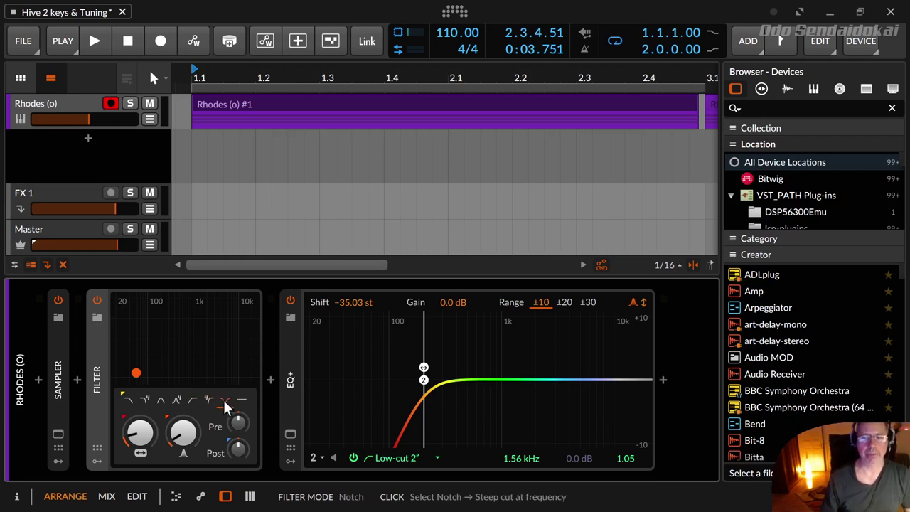
# - Replace the low-cut with a −10 dB bell dip and set the Filter to Notch at 528 Hz, resonance 6.57%
pyautogui.doubleClick(423, 381)
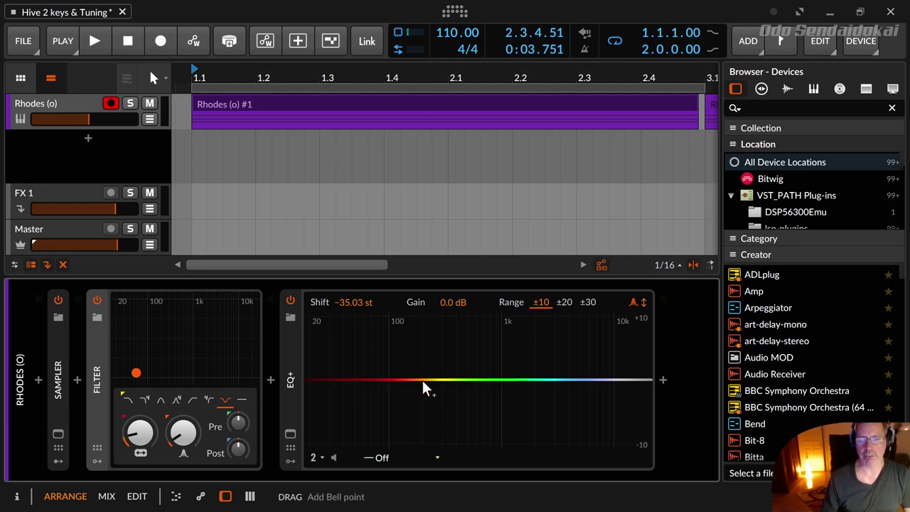
pyautogui.moveTo(463, 380); pyautogui.dragTo(460, 458)
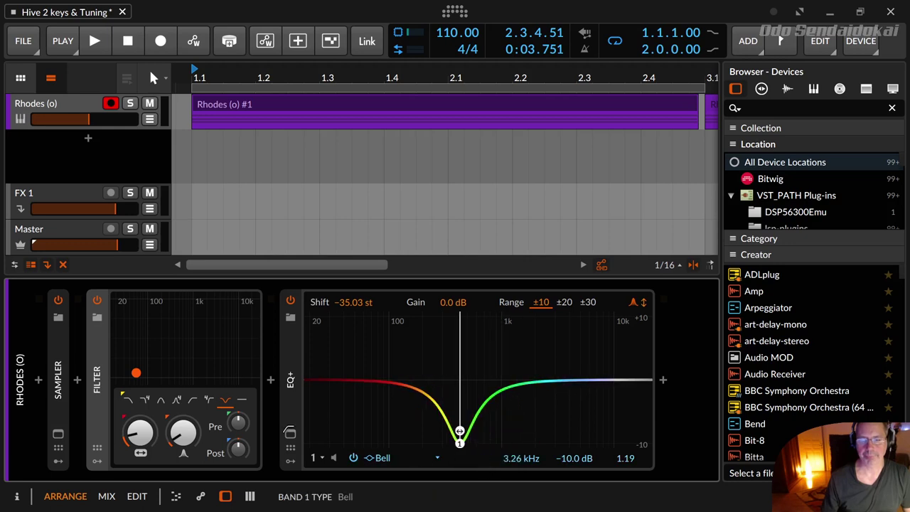
pyautogui.click(224, 402)
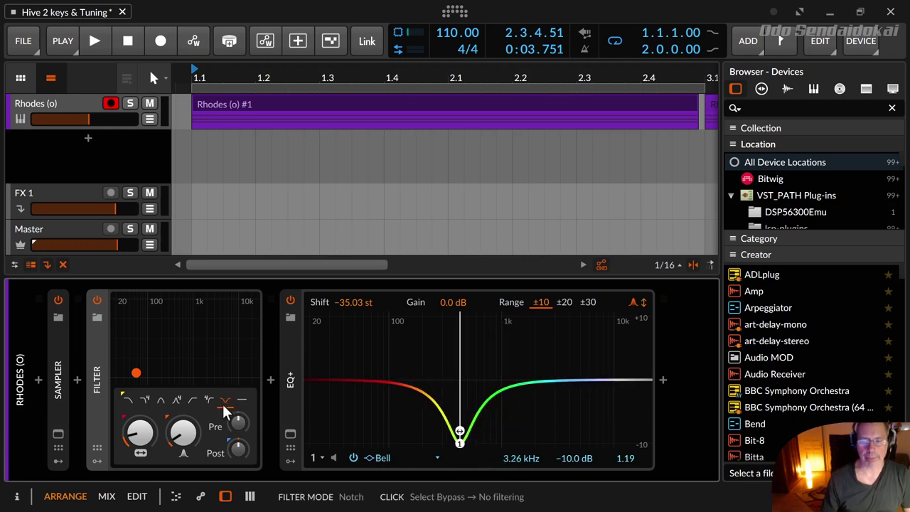
pyautogui.moveTo(460, 432)
pyautogui.mouseDown()
pyautogui.moveTo(480, 433)
pyautogui.moveTo(461, 432)
pyautogui.mouseUp()
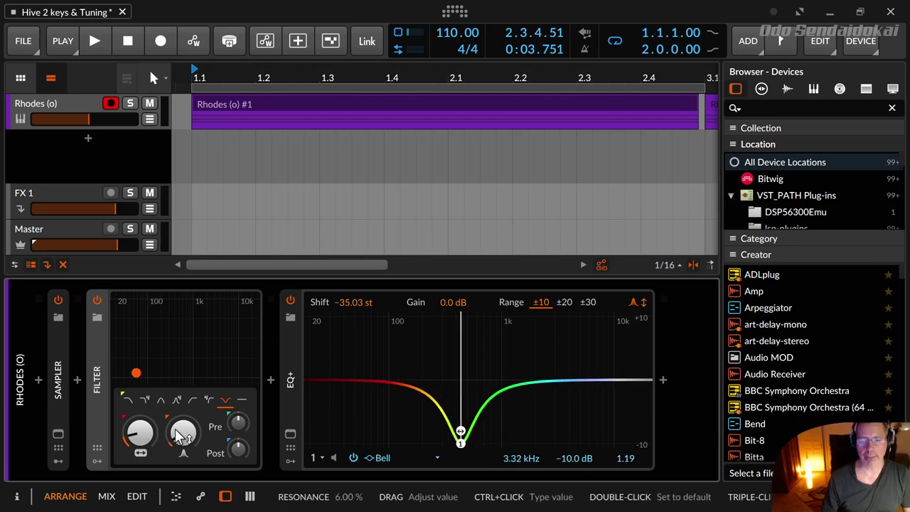
pyautogui.moveTo(140, 439); pyautogui.dragTo(140, 408)
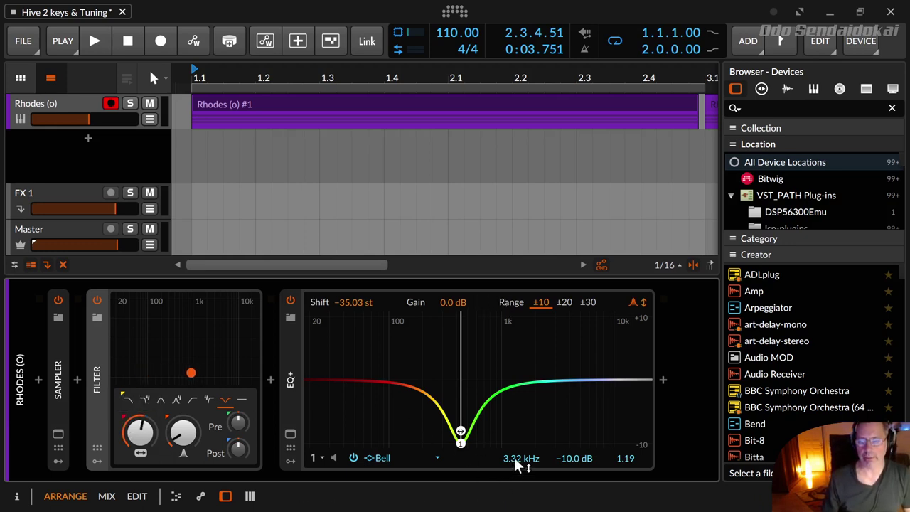
pyautogui.moveTo(514, 457)
pyautogui.mouseDown()
pyautogui.moveTo(514, 495)
pyautogui.moveTo(514, 412)
pyautogui.moveTo(514, 498)
pyautogui.moveTo(514, 411)
pyautogui.moveTo(514, 482)
pyautogui.moveTo(514, 444)
pyautogui.mouseUp()
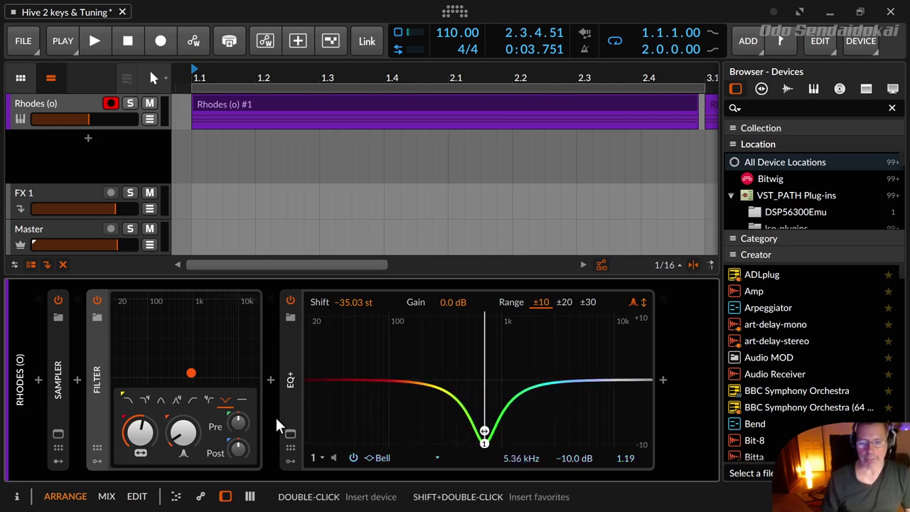
pyautogui.moveTo(183, 432)
pyautogui.mouseDown()
pyautogui.moveTo(183, 384)
pyautogui.moveTo(182, 469)
pyautogui.moveTo(182, 384)
pyautogui.moveTo(182, 469)
pyautogui.moveTo(182, 396)
pyautogui.moveTo(183, 435)
pyautogui.mouseUp()
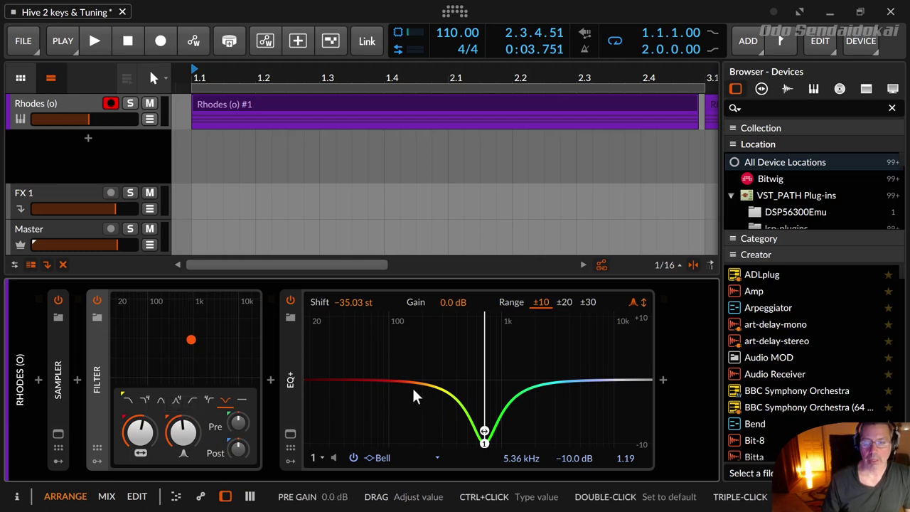
# - Flatten the EQ+ bell dip, put the Filter in High-pass 2-pole, and add an EQ+ low-cut band
pyautogui.doubleClick(485, 440)
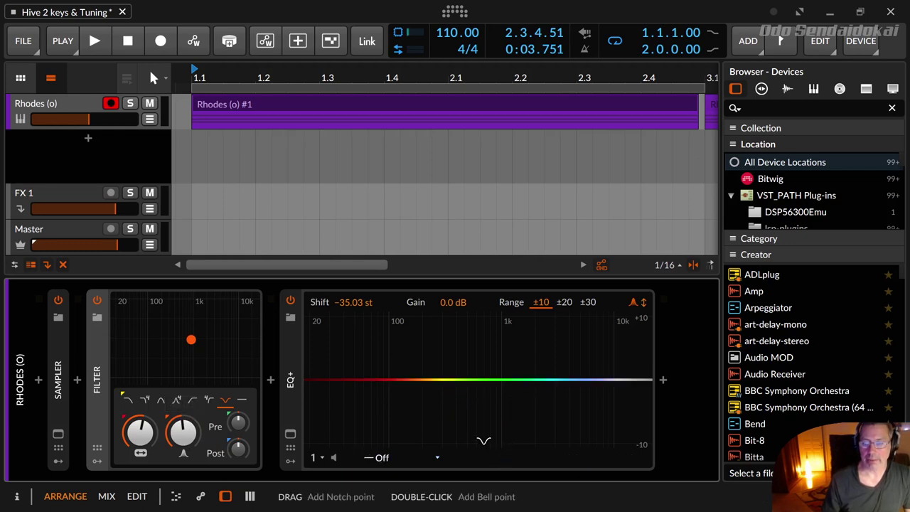
pyautogui.click(191, 400)
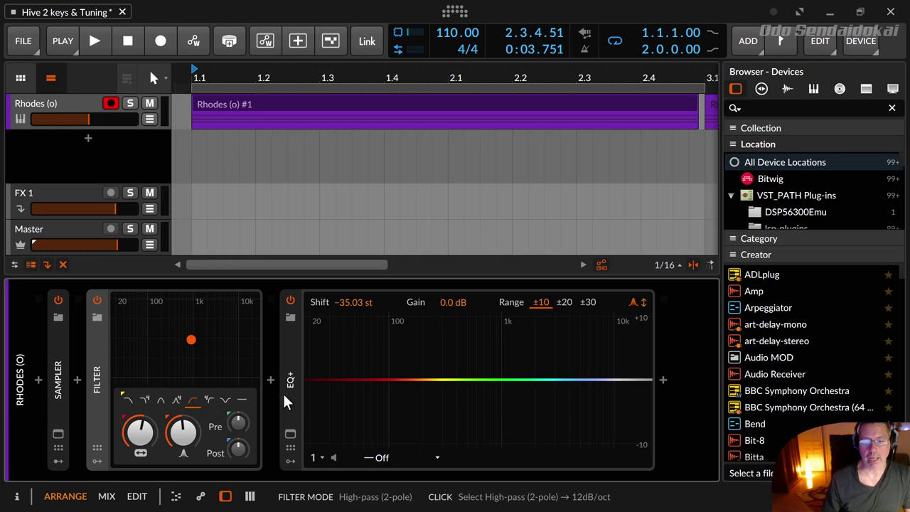
pyautogui.moveTo(310, 390); pyautogui.dragTo(455, 406)
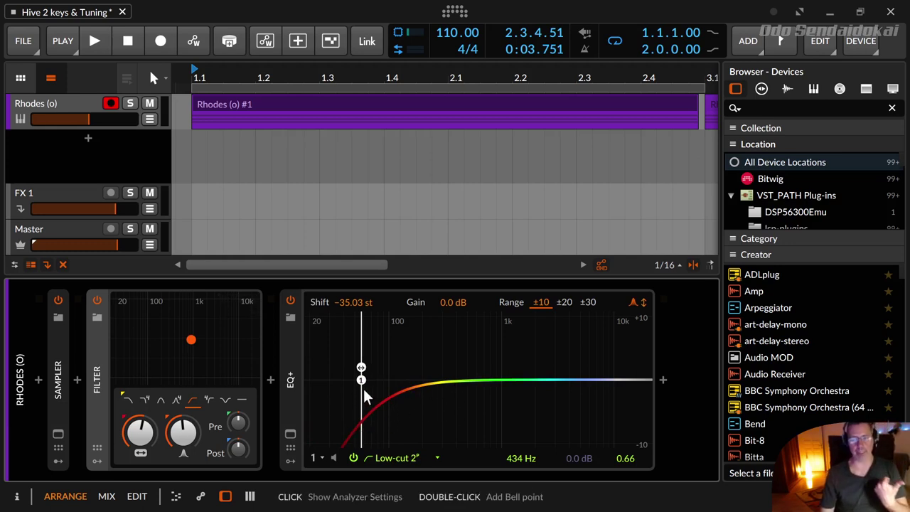
# - Tune the Low-cut 2 band to about 632 Hz with Q 1.91 for a small resonant bump
pyautogui.moveTo(361, 379); pyautogui.dragTo(369, 374)
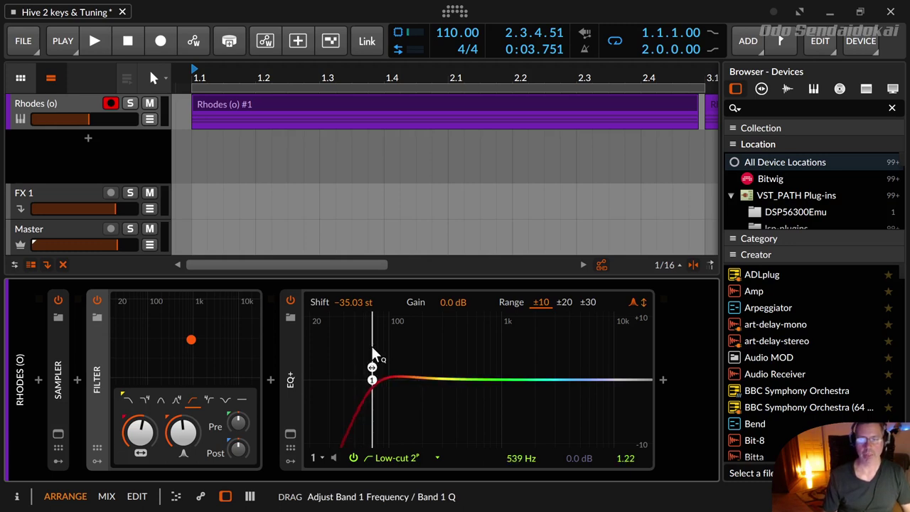
pyautogui.moveTo(374, 330); pyautogui.dragTo(382, 300)
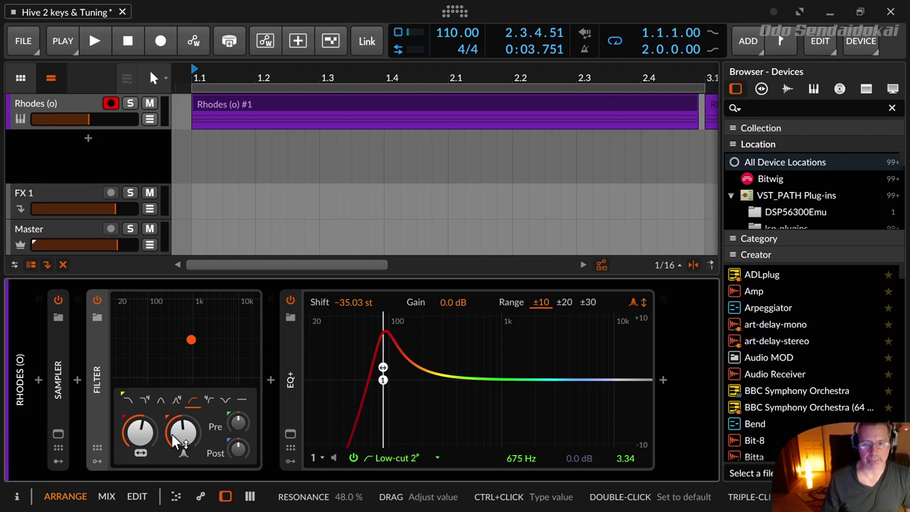
pyautogui.moveTo(380, 378); pyautogui.dragTo(384, 401)
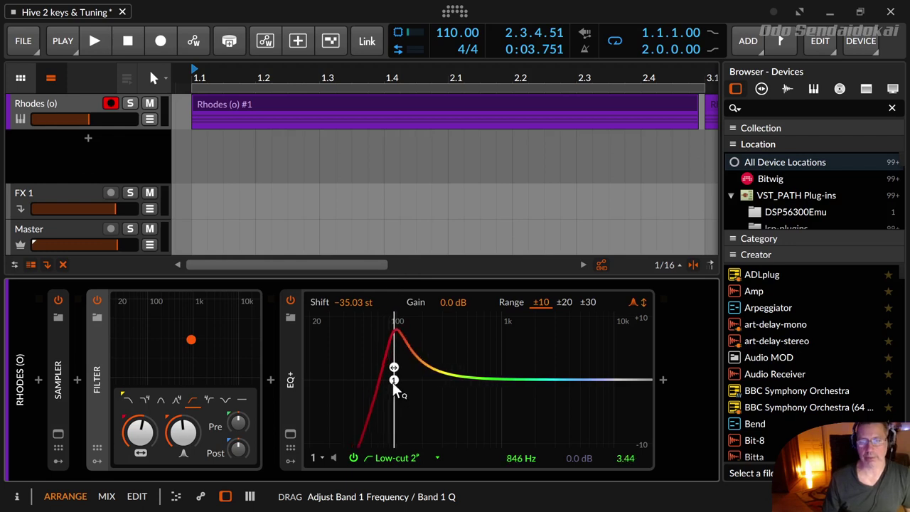
pyautogui.moveTo(393, 370); pyautogui.dragTo(377, 416)
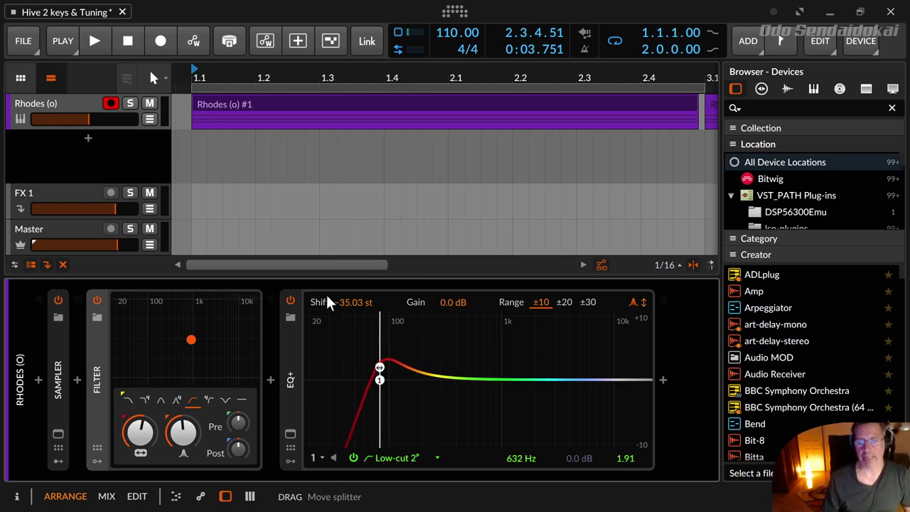
# - Bypass EQ+, drop Filter resonance to near zero, open the cutoff fully, and start the Rhodes clip
pyautogui.click(290, 300)
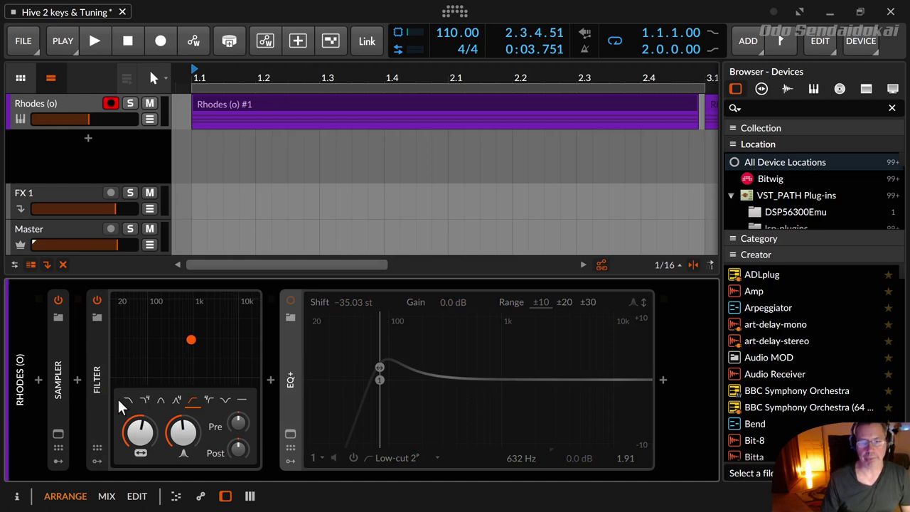
pyautogui.moveTo(182, 431); pyautogui.dragTo(183, 462)
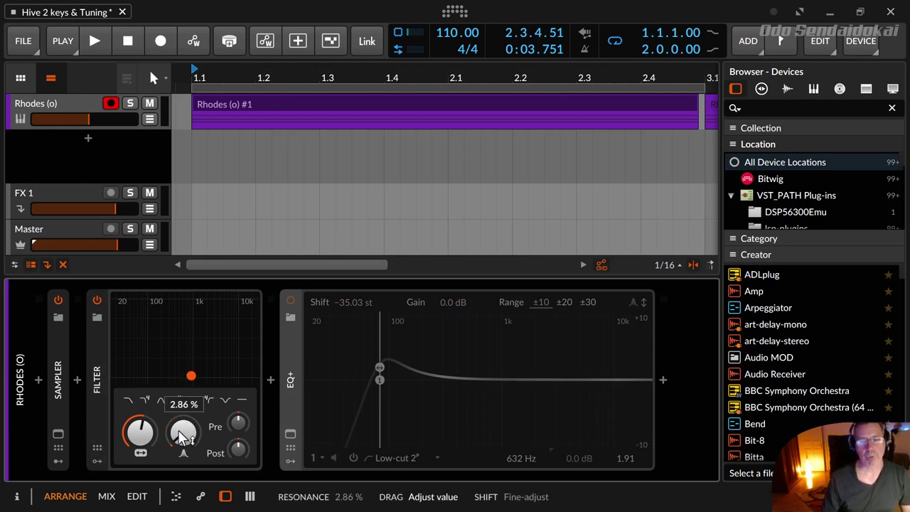
pyautogui.moveTo(140, 432); pyautogui.dragTo(140, 369)
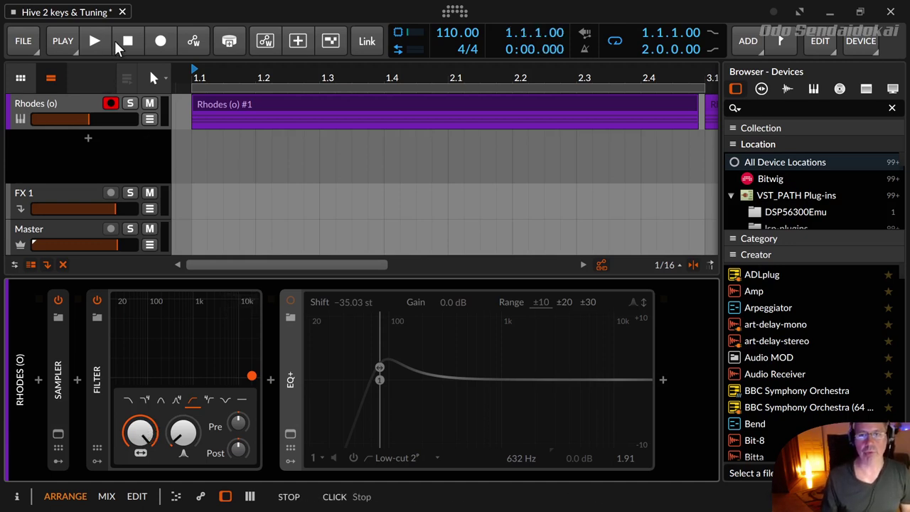
pyautogui.click(90, 41)
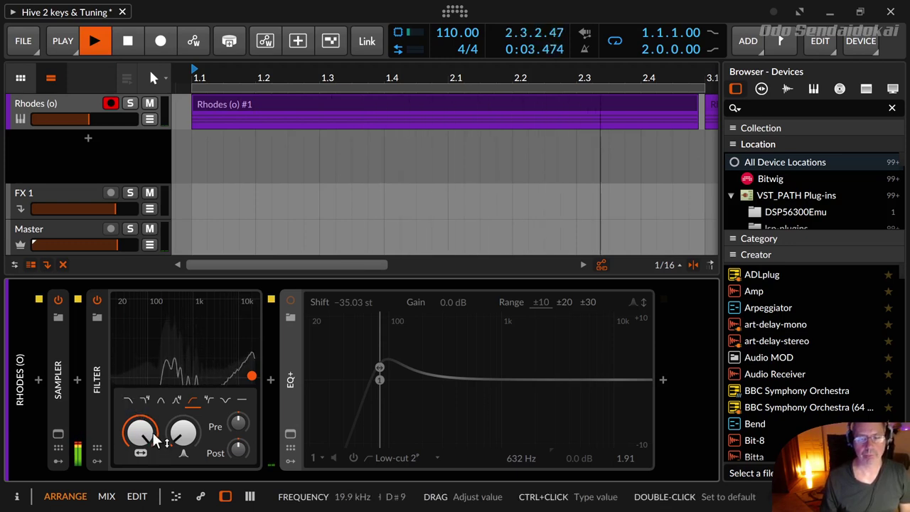
# - Audition the 2-pole low-pass with cutoff sweeps and resonance trials, ending at 0.00% resonance
pyautogui.moveTo(147, 430); pyautogui.dragTo(147, 480)
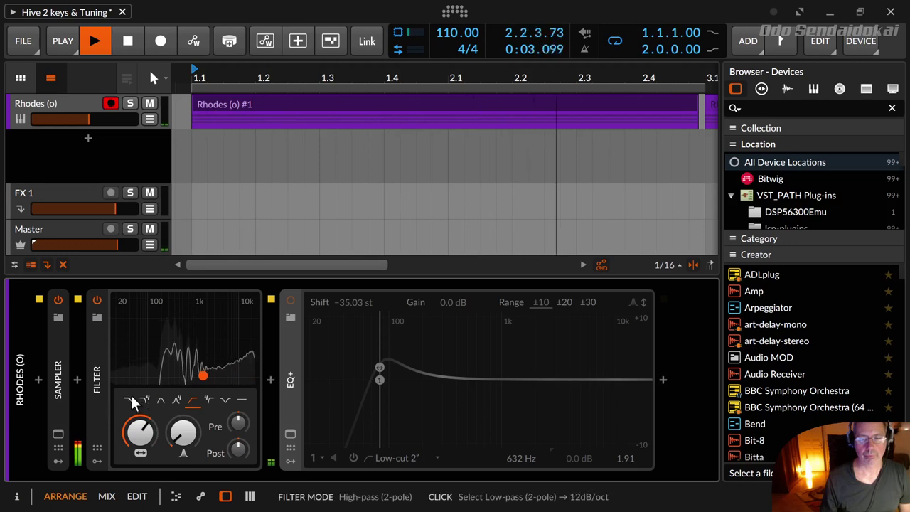
pyautogui.click(128, 400)
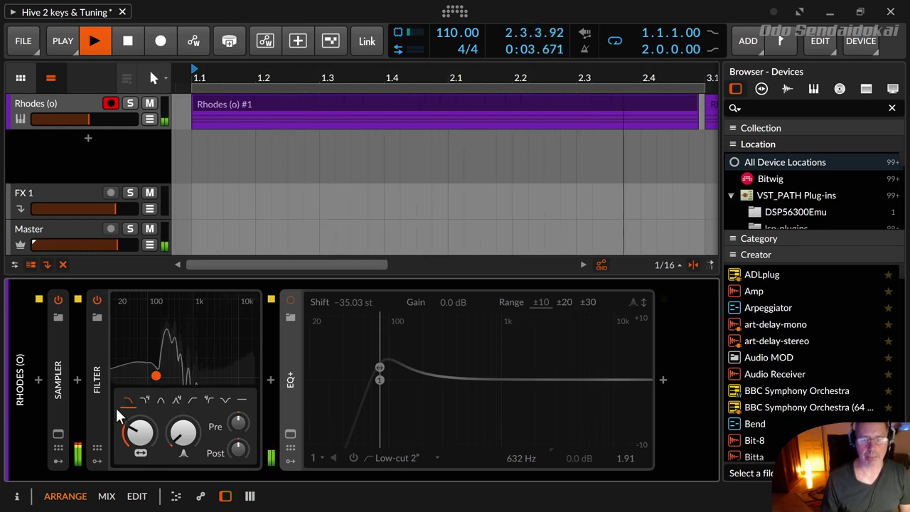
pyautogui.moveTo(146, 455); pyautogui.dragTo(183, 433)
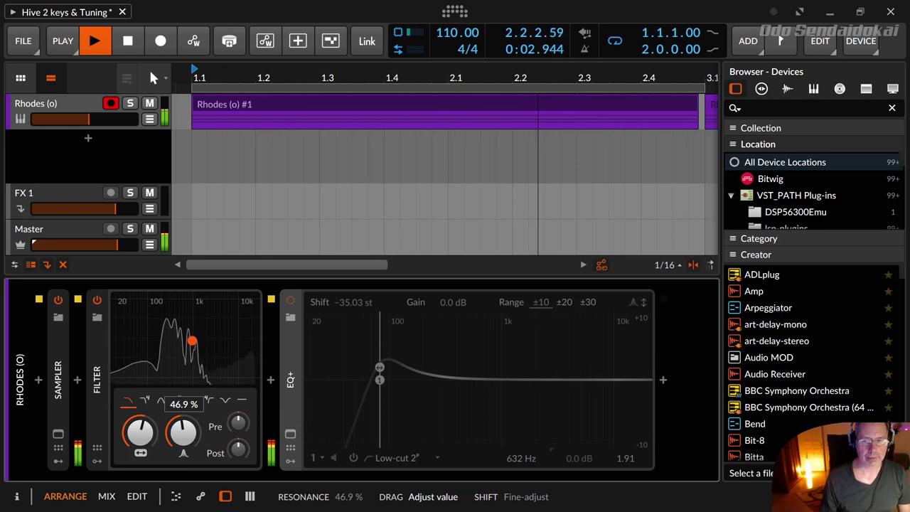
pyautogui.moveTo(183, 433); pyautogui.dragTo(184, 454)
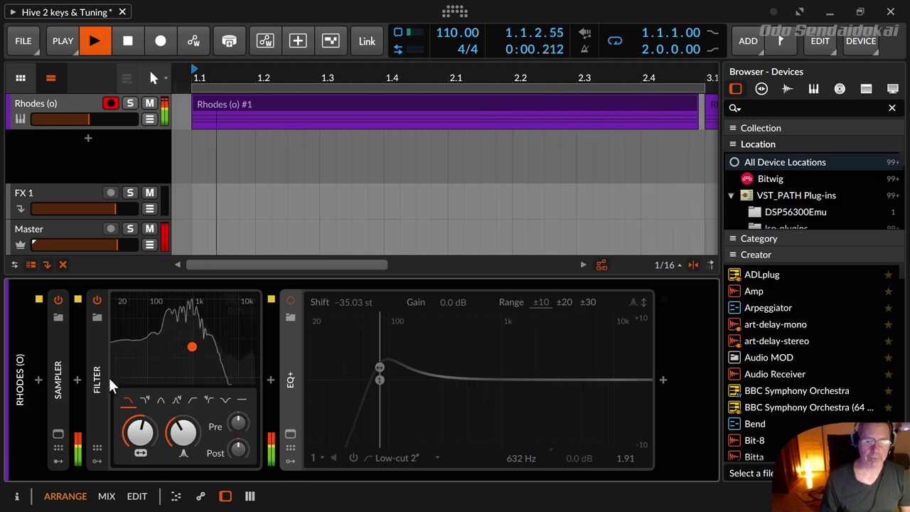
pyautogui.doubleClick(178, 436)
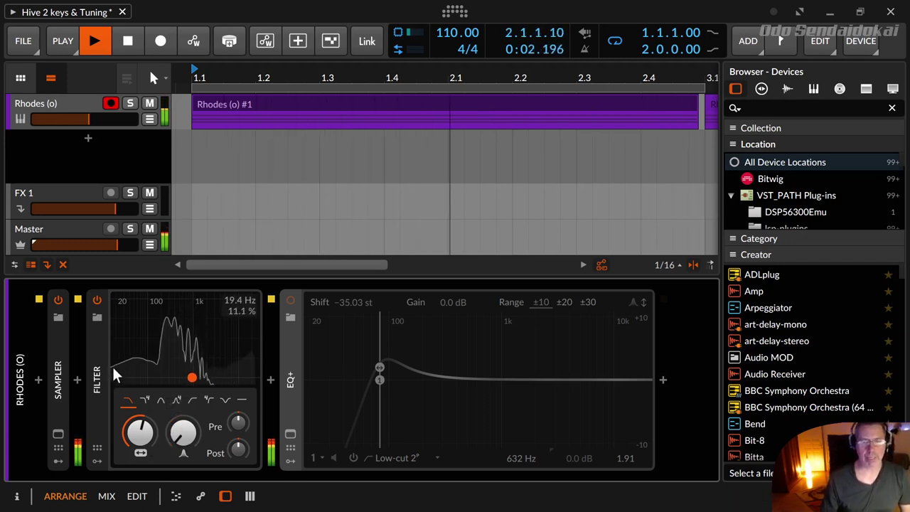
pyautogui.click(190, 375)
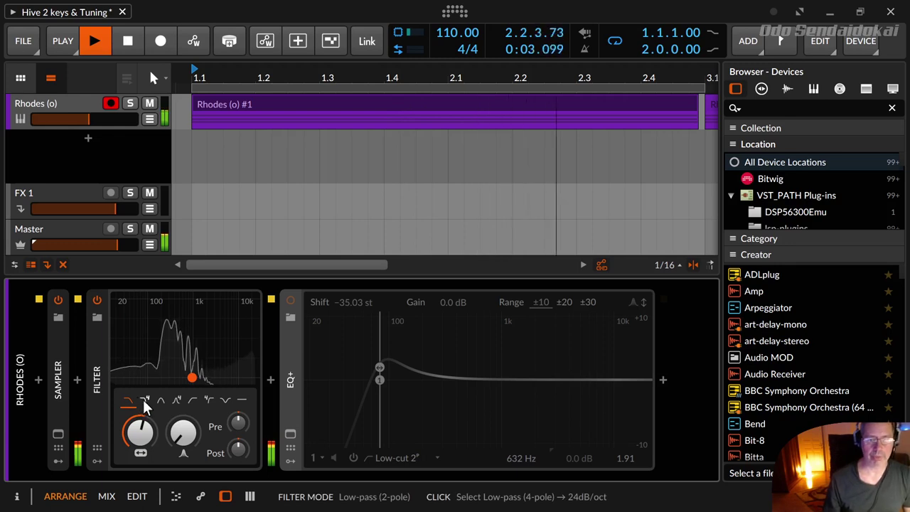
# - Sweep the low-pass cutoff from about 345 Hz up to roughly 8.35 kHz, then stop playback
pyautogui.moveTo(141, 431); pyautogui.dragTo(179, 414)
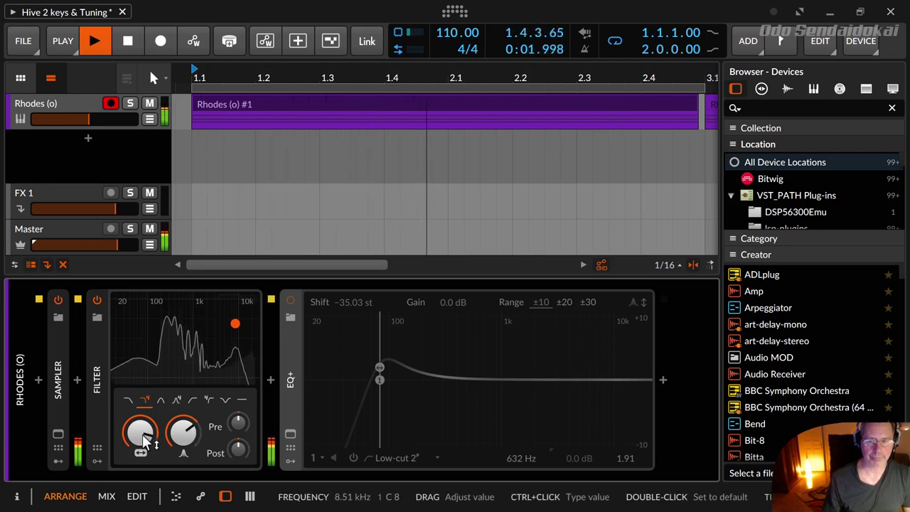
pyautogui.moveTo(140, 431)
pyautogui.mouseDown()
pyautogui.moveTo(141, 490)
pyautogui.moveTo(140, 440)
pyautogui.mouseUp()
pyautogui.press('space')
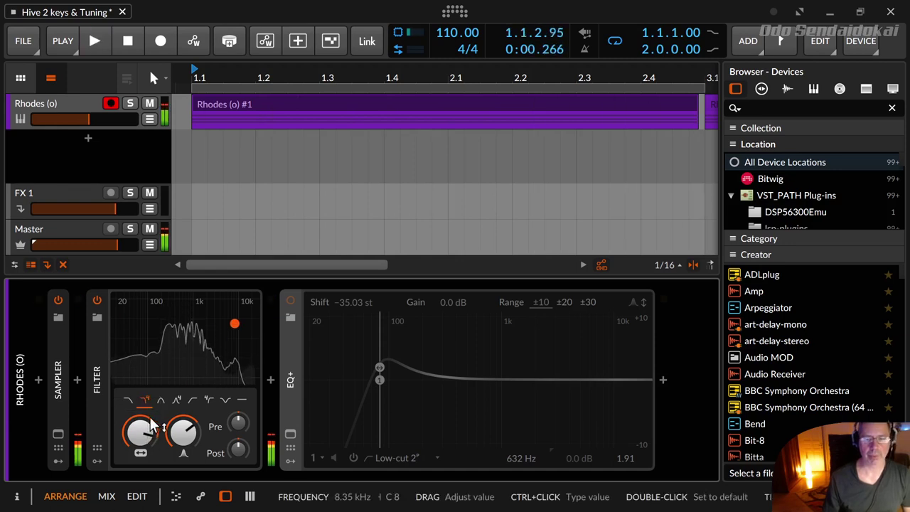
# - Audition 2-pole band-pass during playback, adjusting resonance and lowering cutoff to 889 Hz
pyautogui.click(160, 400)
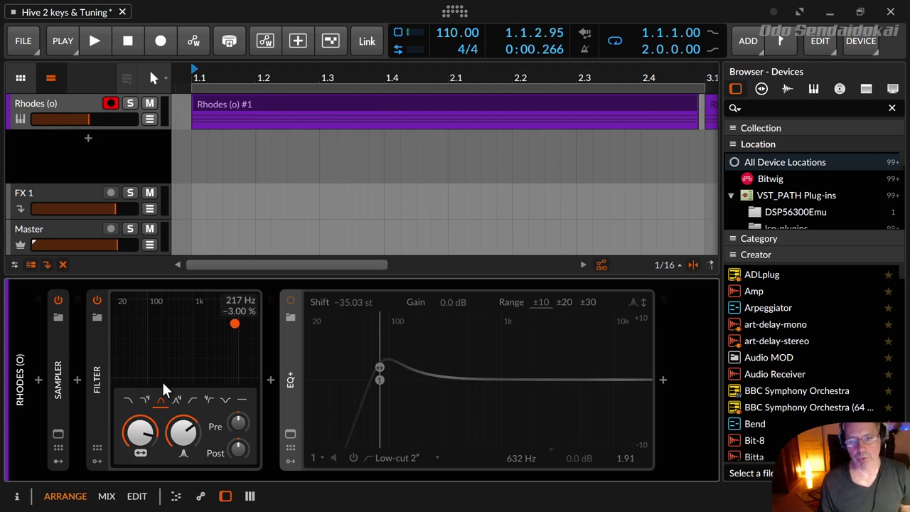
pyautogui.press('space')
pyautogui.moveTo(180, 432); pyautogui.dragTo(140, 454)
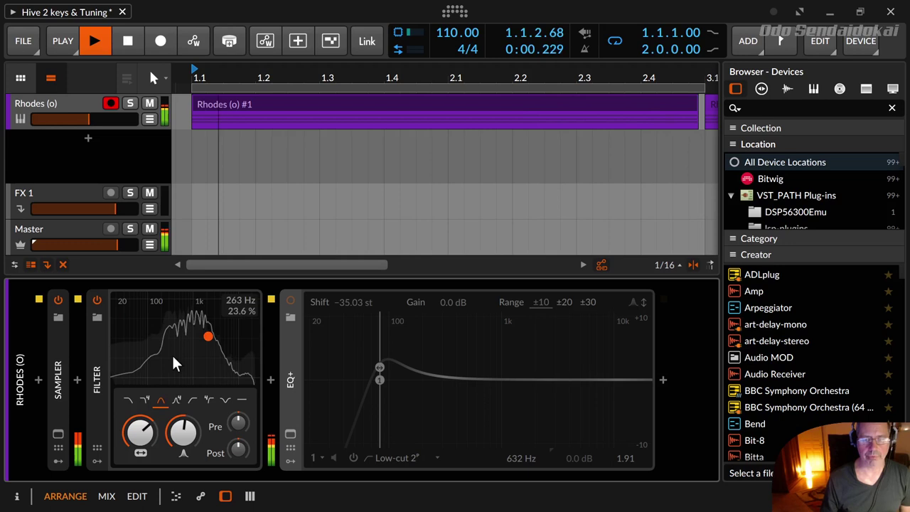
# - Switch to 4-pole band-pass, set the cutoff near 1.06 kHz, and stop playback
pyautogui.click(176, 403)
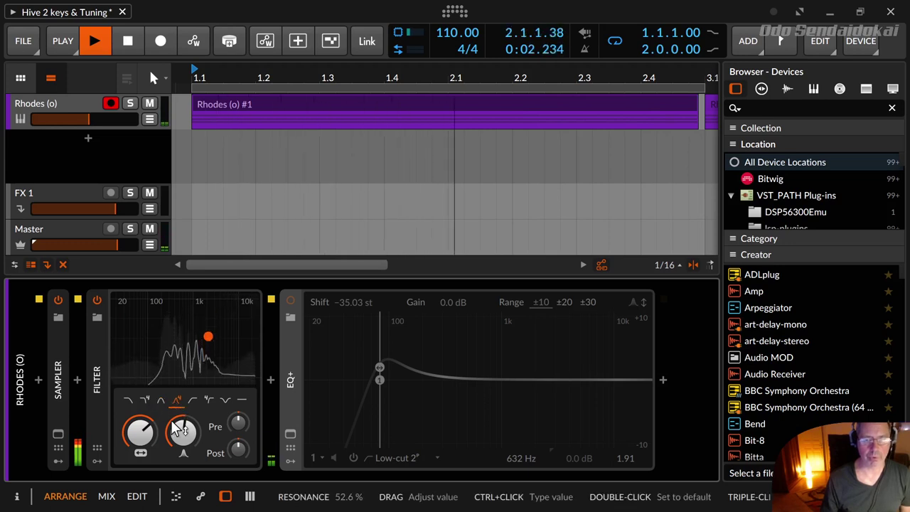
pyautogui.moveTo(141, 431)
pyautogui.mouseDown()
pyautogui.moveTo(142, 462)
pyautogui.moveTo(142, 427)
pyautogui.moveTo(142, 456)
pyautogui.moveTo(142, 435)
pyautogui.moveTo(142, 450)
pyautogui.moveTo(153, 430)
pyautogui.mouseUp()
pyautogui.press('space')
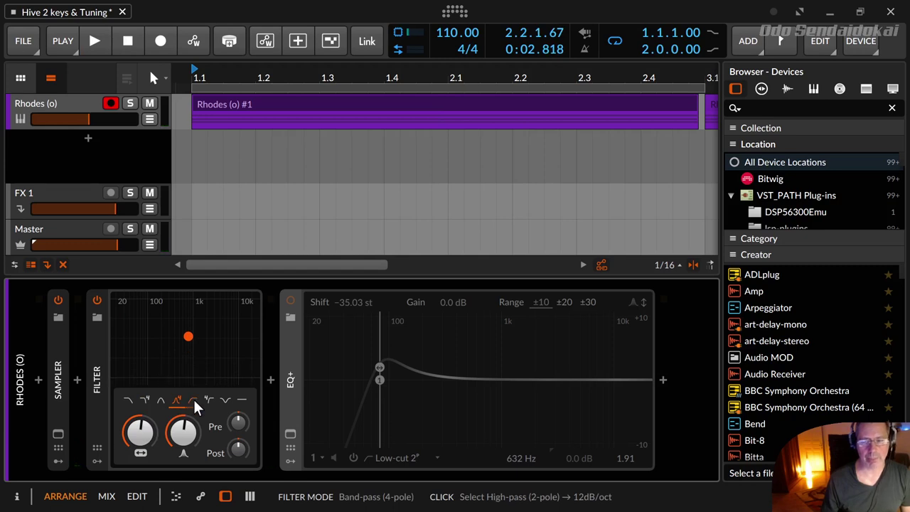
# - During playback, set resonance near 33% and sweep the high-pass cutoff from 435 Hz down to about 23 Hz
pyautogui.press('space')
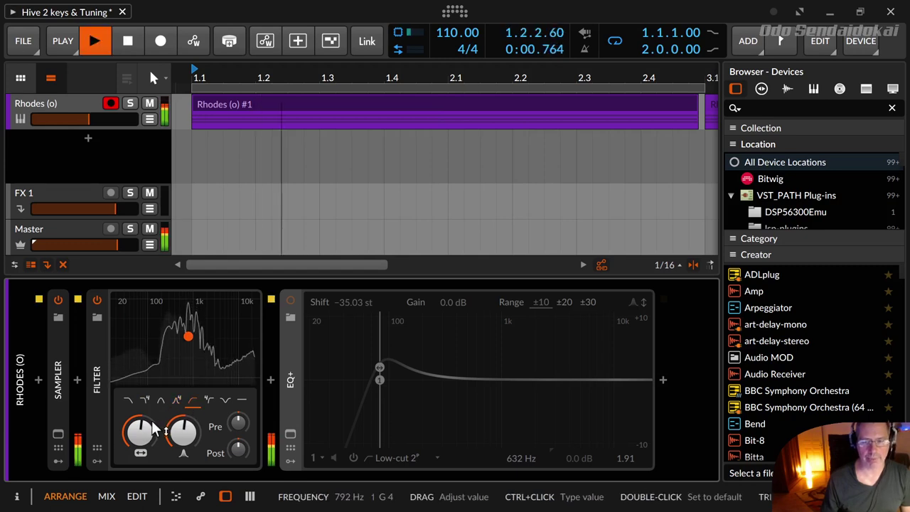
pyautogui.moveTo(184, 432); pyautogui.dragTo(140, 437)
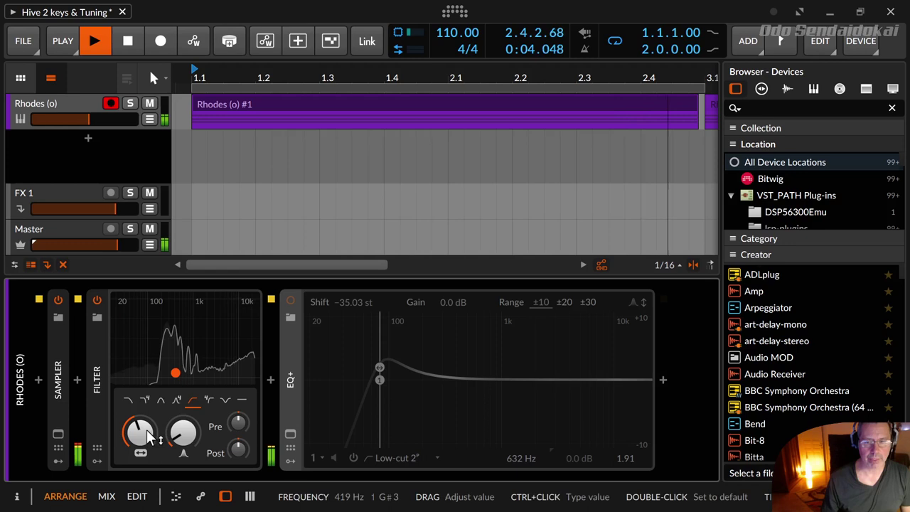
pyautogui.moveTo(140, 432); pyautogui.dragTo(149, 462)
pyautogui.moveTo(144, 431); pyautogui.dragTo(145, 414)
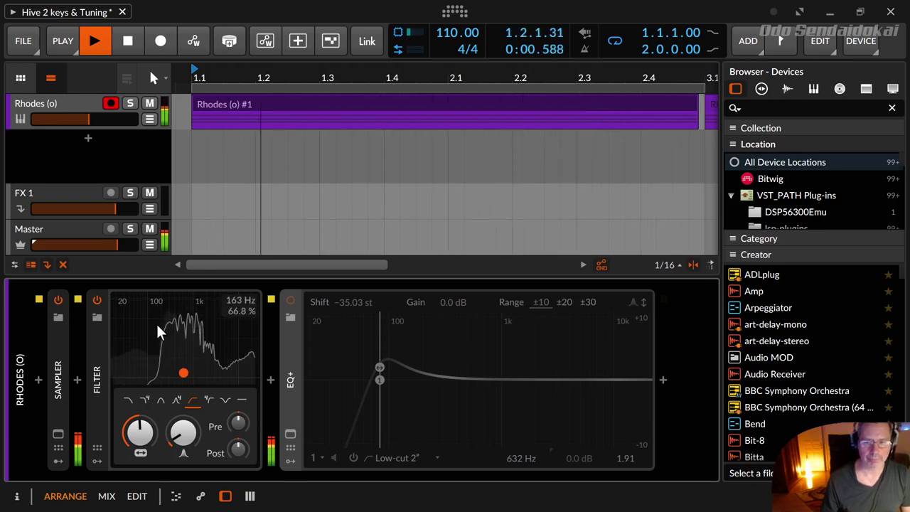
# - Put the Filter in notch mode, sweep it to about 518 Hz, and raise resonance to 100%
pyautogui.click(231, 403)
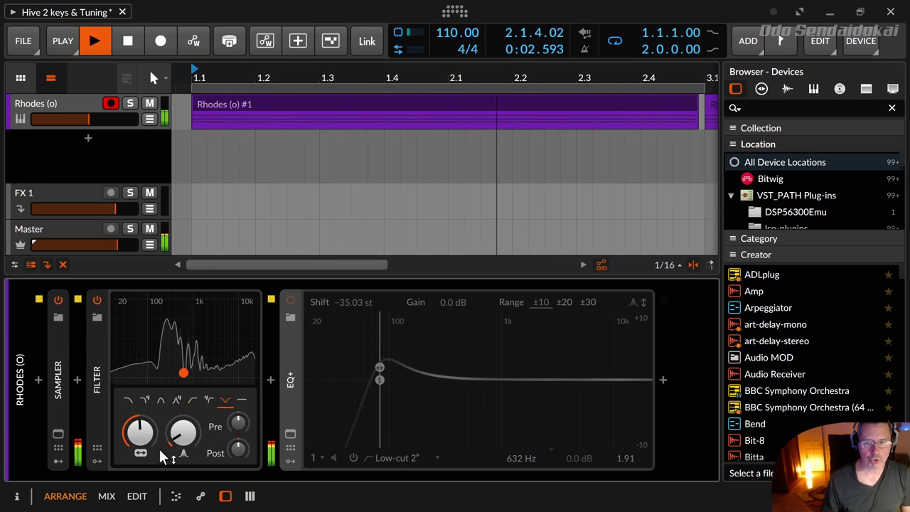
pyautogui.moveTo(140, 431)
pyautogui.mouseDown()
pyautogui.moveTo(140, 417)
pyautogui.moveTo(140, 436)
pyautogui.mouseUp()
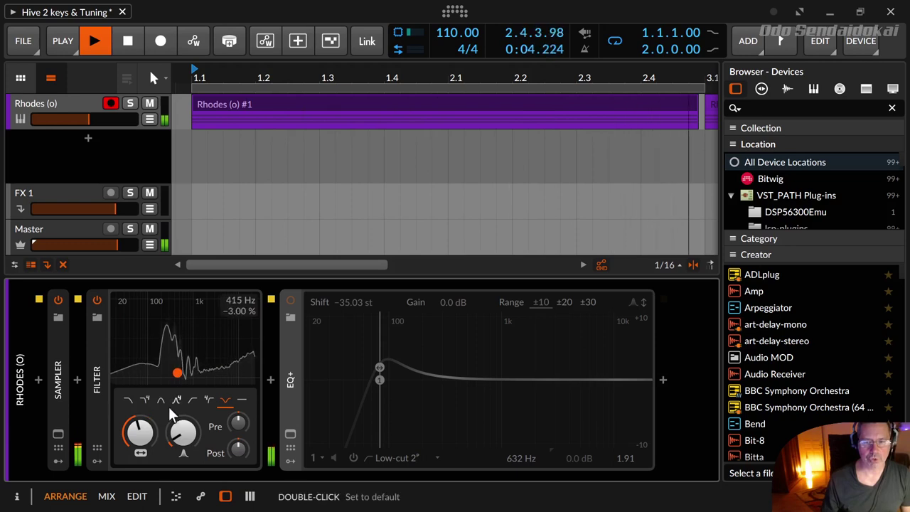
pyautogui.moveTo(180, 372); pyautogui.dragTo(181, 372)
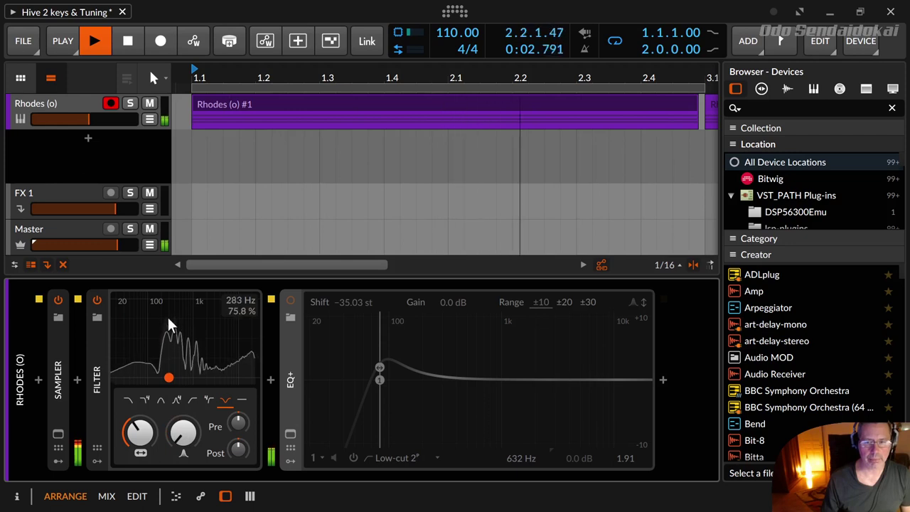
pyautogui.moveTo(184, 434)
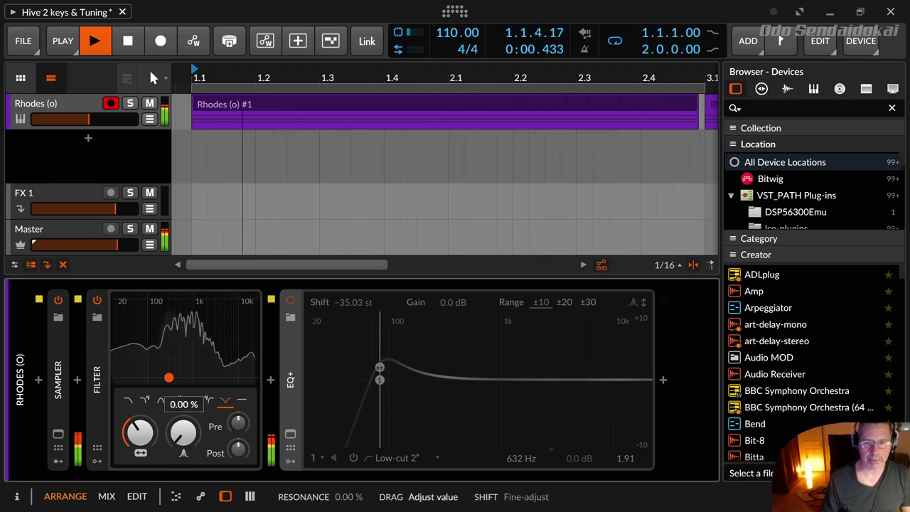
pyautogui.moveTo(183, 433); pyautogui.dragTo(160, 437)
# - Stop the transport and fold EQ+ to a narrow strip, leaving Sampler and Filter expanded
pyautogui.press('space')
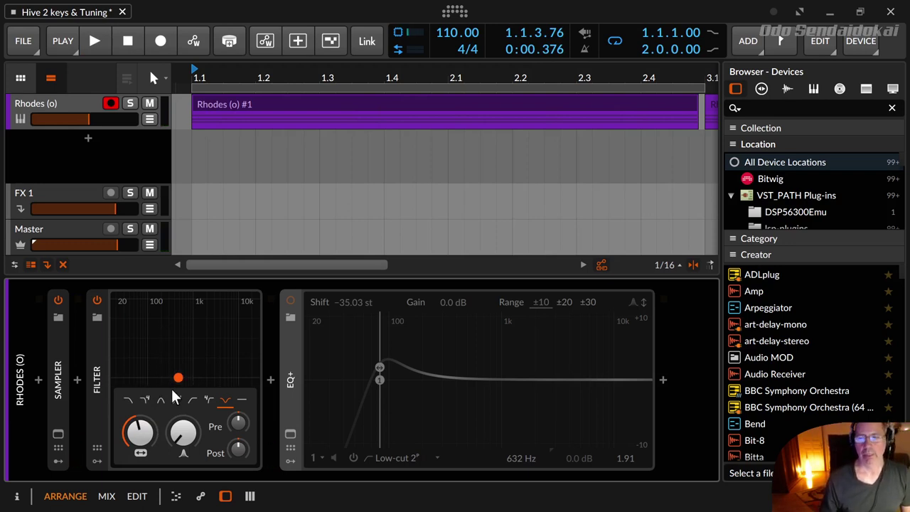
pyautogui.doubleClick(283, 395)
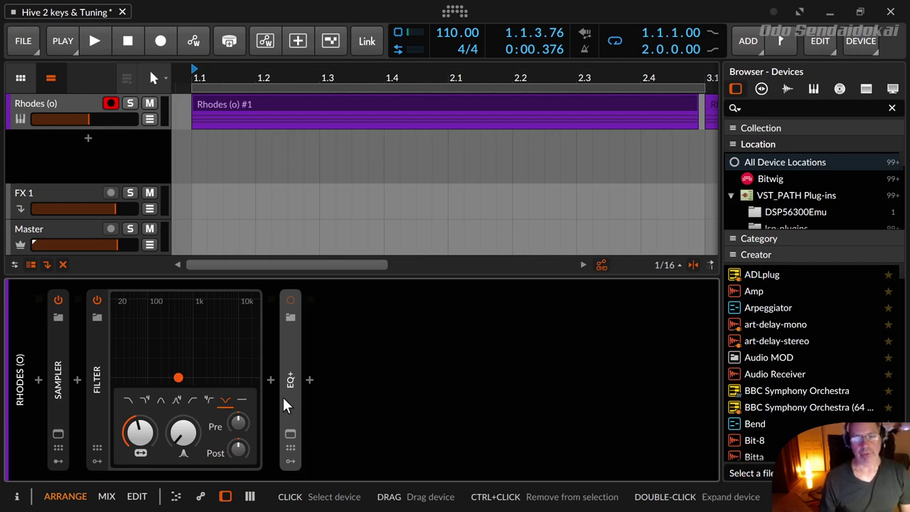